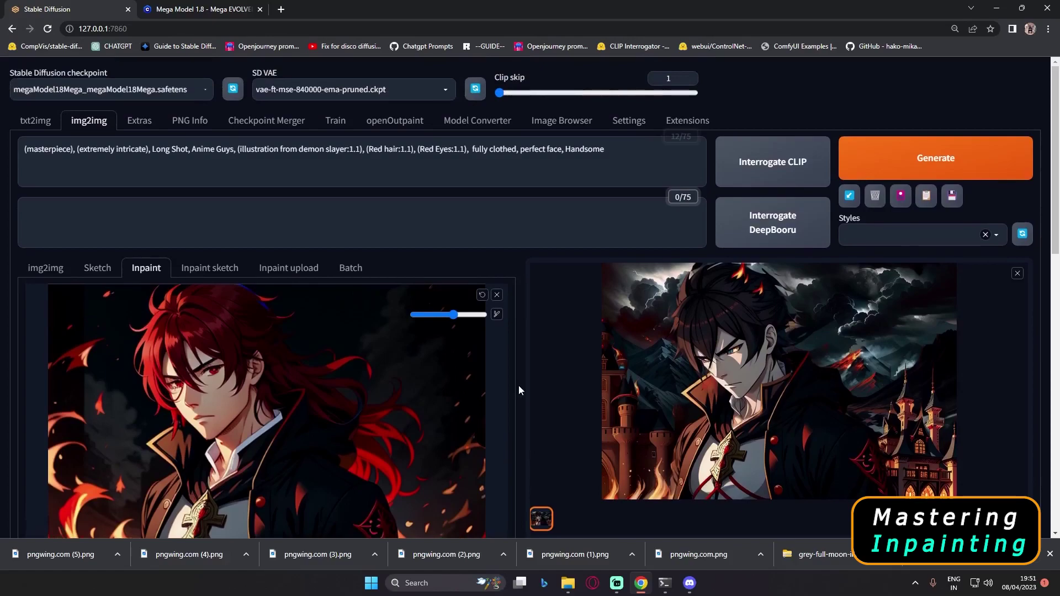
{"action": "scroll", "coordinate": [519, 386], "scroll_direction": "down", "scroll_amount": 1}
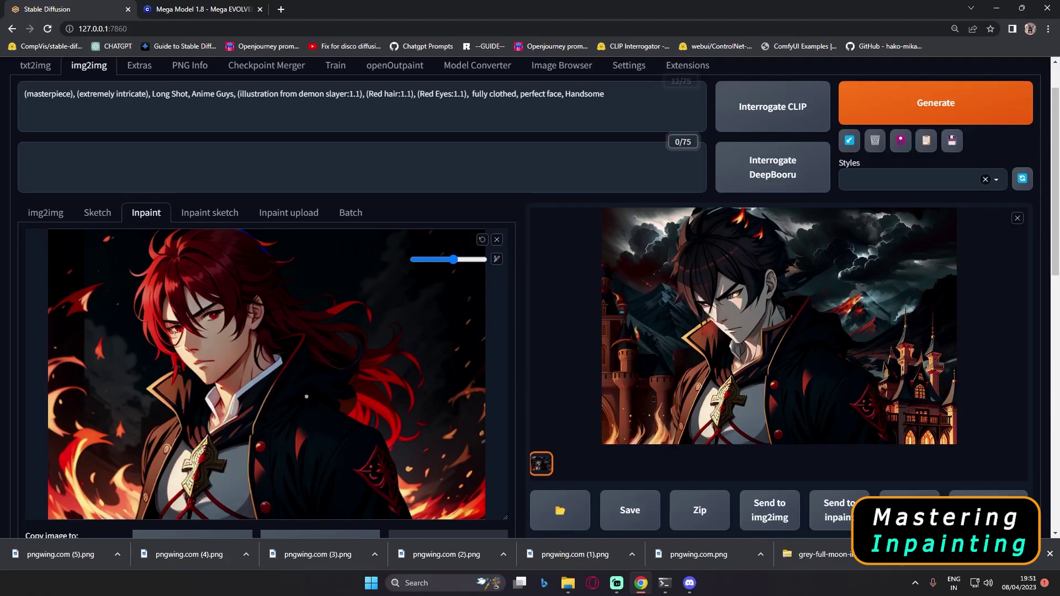
{"action": "scroll", "coordinate": [153, 448], "scroll_direction": "down", "scroll_amount": 1}
{"action": "scroll", "coordinate": [153, 403], "scroll_direction": "down", "scroll_amount": 5}
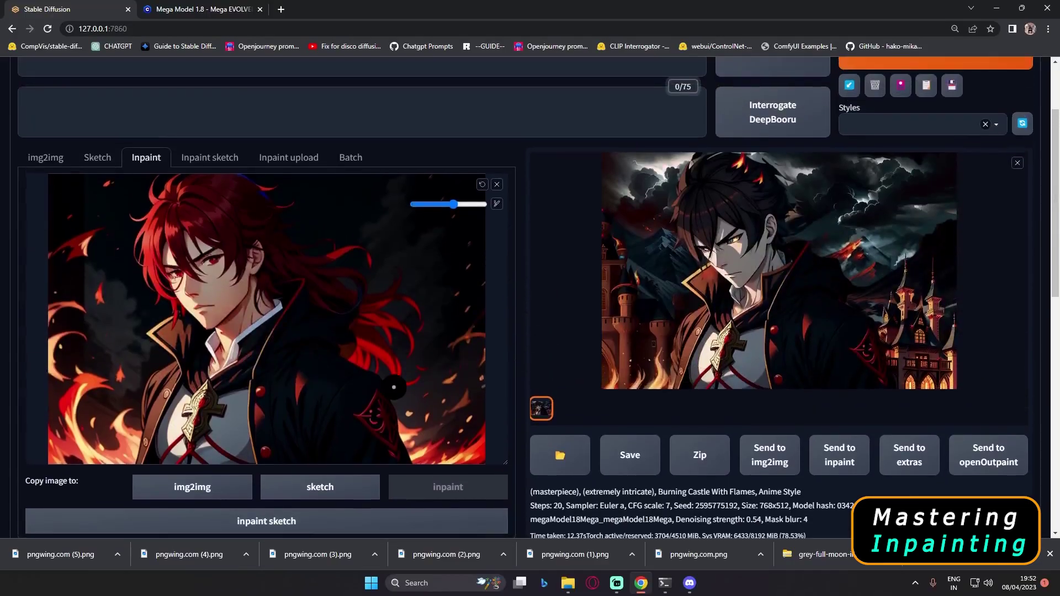
{"action": "scroll", "coordinate": [538, 302], "scroll_direction": "up", "scroll_amount": 1}
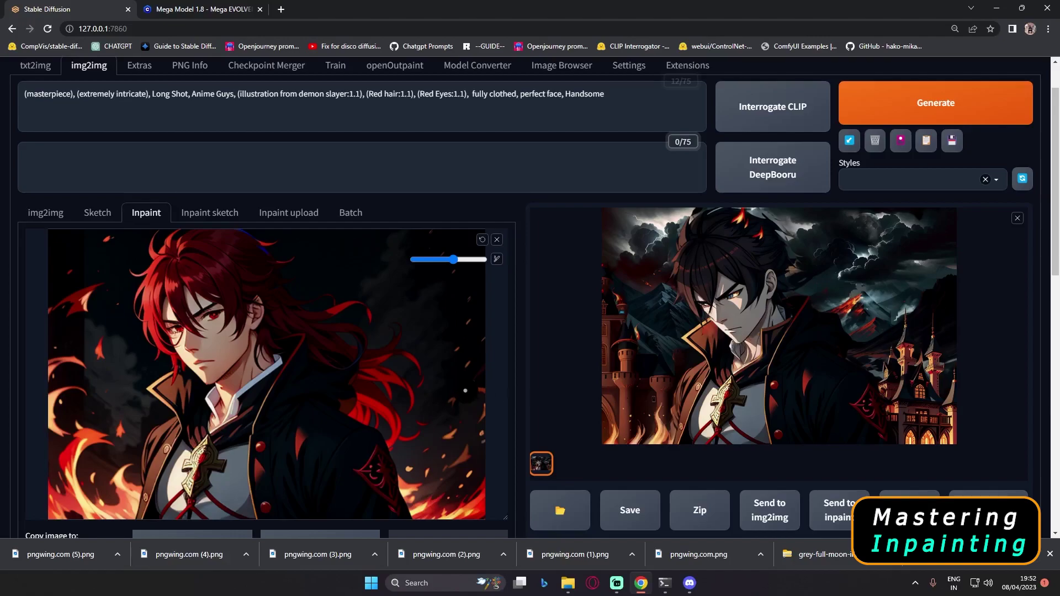
{"action": "scroll", "coordinate": [466, 390], "scroll_direction": "up", "scroll_amount": 1}
Look over the Mega Model 1.8 - Mega EVOLVED page on Civitai, down to its gallery of example images.
{"action": "left_click", "coordinate": [205, 9]}
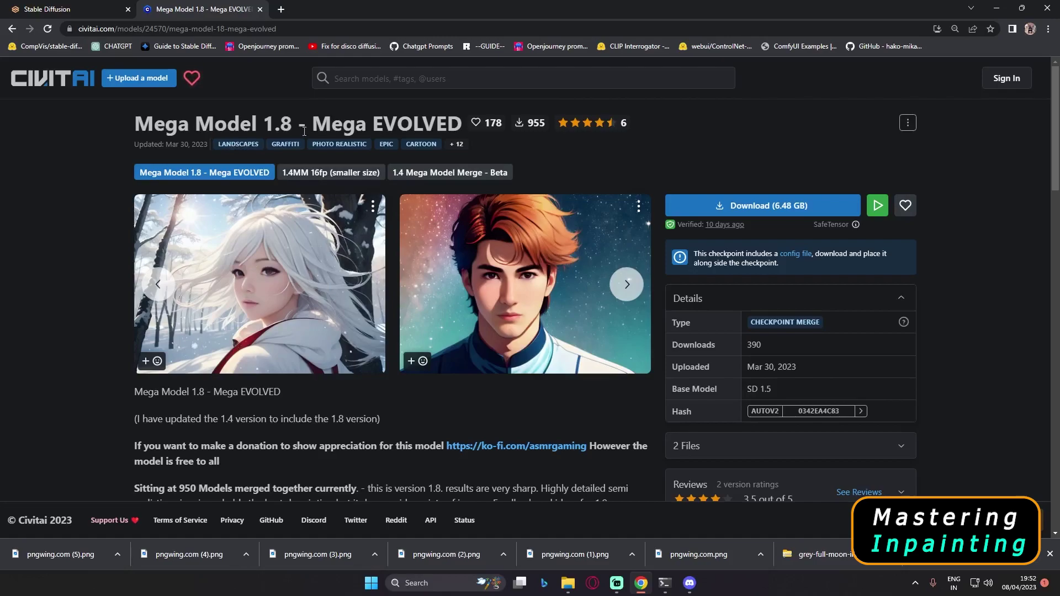
{"action": "scroll", "coordinate": [326, 394], "scroll_direction": "down", "scroll_amount": 15}
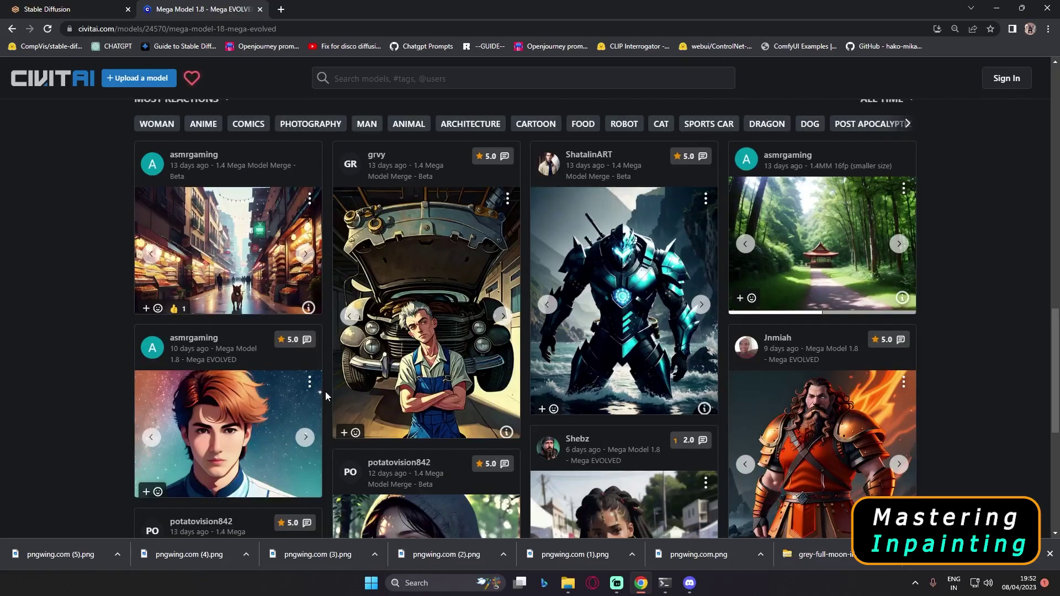
{"action": "scroll", "coordinate": [326, 392], "scroll_direction": "down", "scroll_amount": 2}
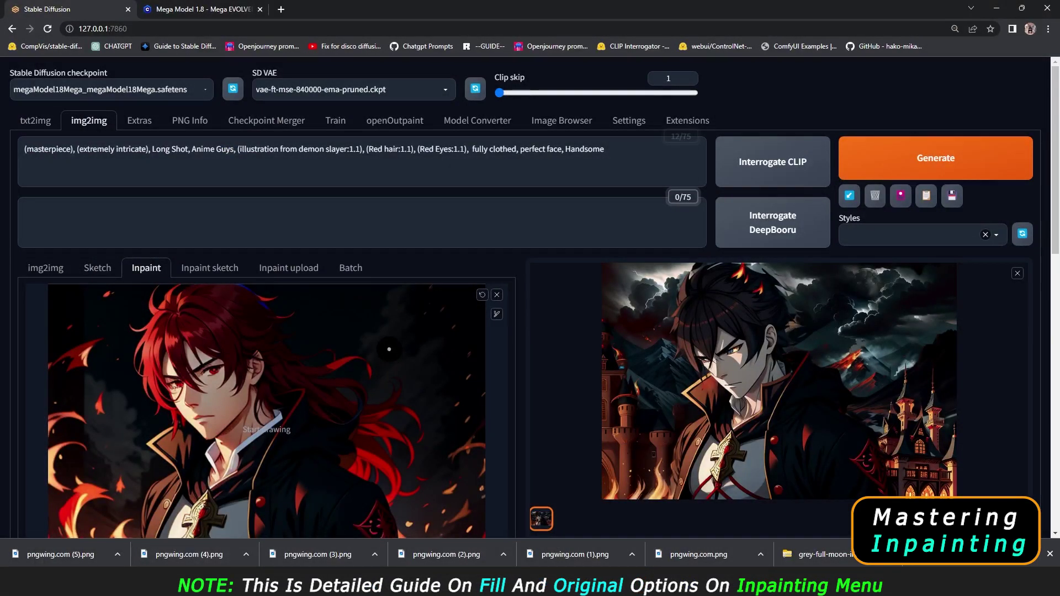
Paint an inpaint mask over the red-haired character's whole face in the source image.
{"action": "scroll", "coordinate": [332, 353], "scroll_direction": "down", "scroll_amount": 3}
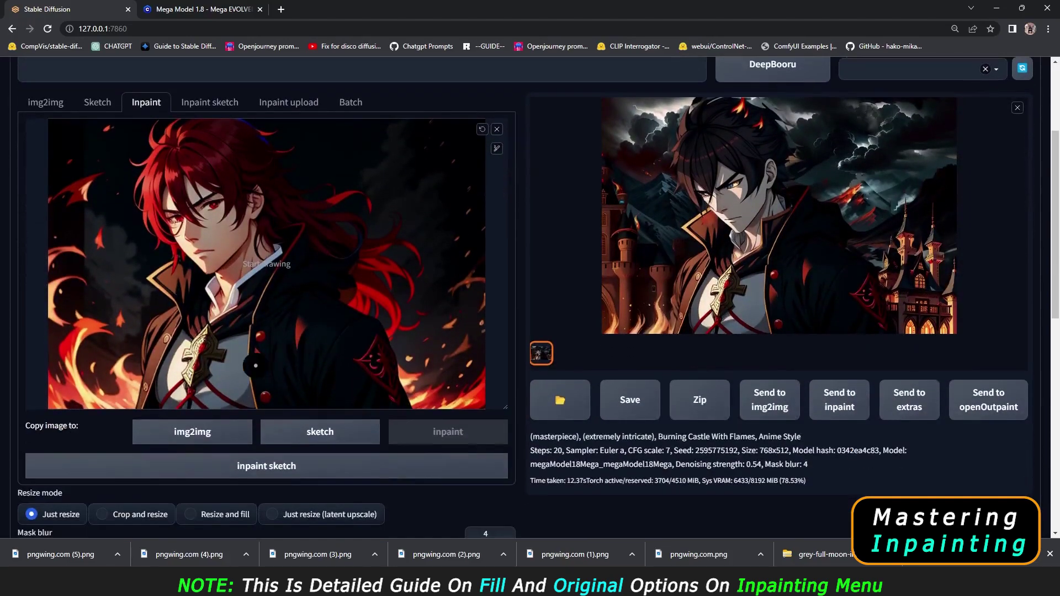
{"action": "scroll", "coordinate": [203, 376], "scroll_direction": "down", "scroll_amount": 4}
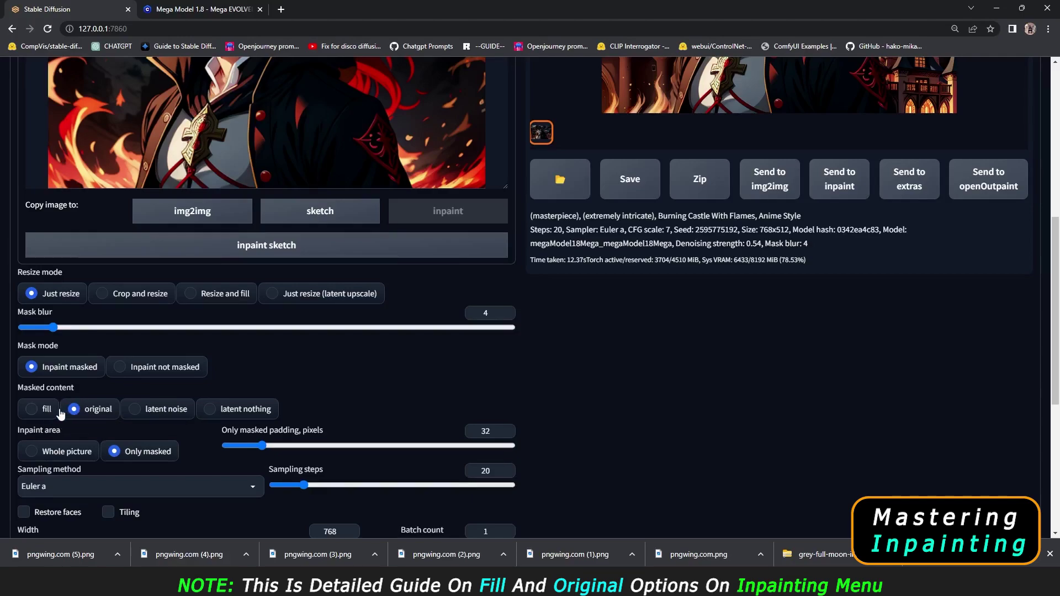
{"action": "mouse_move", "coordinate": [46, 411]}
{"action": "scroll", "coordinate": [87, 416], "scroll_direction": "up", "scroll_amount": 5}
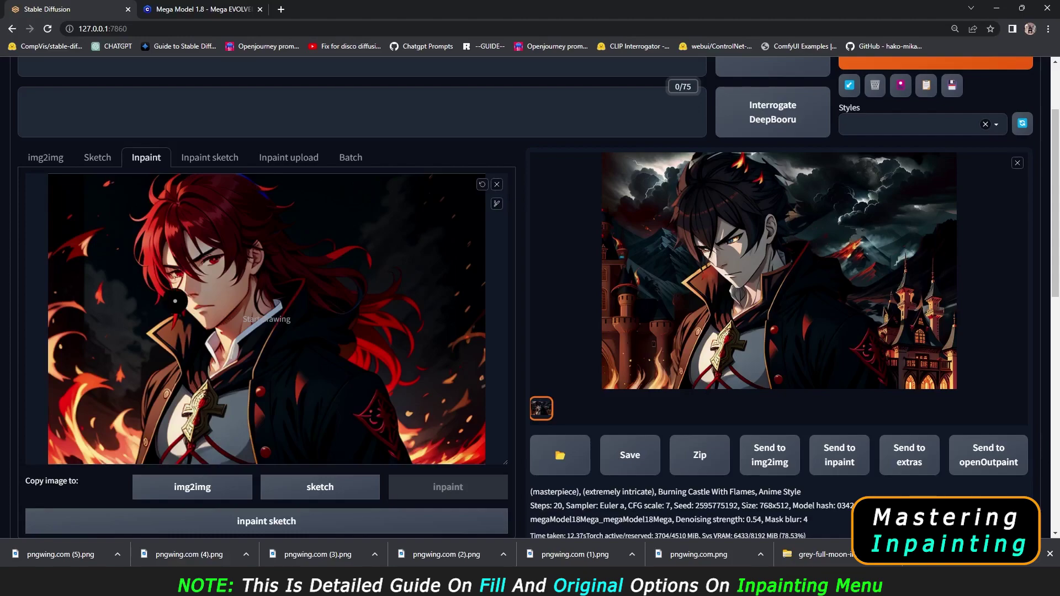
{"action": "mouse_move", "coordinate": [212, 247]}
{"action": "left_mouse_down"}
{"action": "mouse_move", "coordinate": [194, 205]}
{"action": "mouse_move", "coordinate": [180, 203]}
{"action": "mouse_move", "coordinate": [177, 268]}
{"action": "mouse_move", "coordinate": [207, 316]}
{"action": "mouse_move", "coordinate": [238, 281]}
{"action": "mouse_move", "coordinate": [196, 264]}
{"action": "left_mouse_up"}
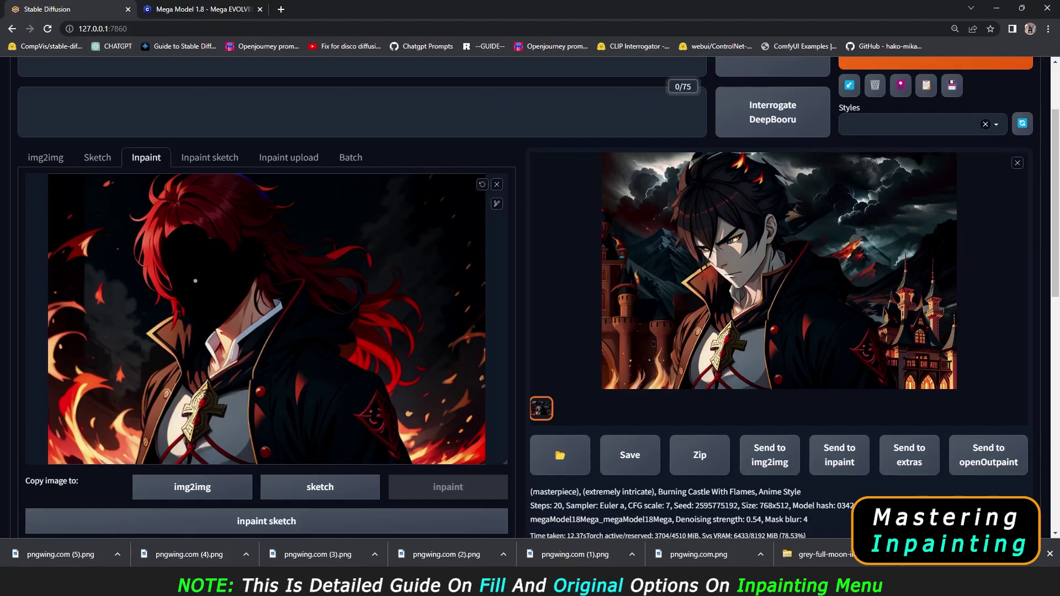
Set the denoising strength to 0.5 in the inpaint settings.
{"action": "scroll", "coordinate": [195, 281], "scroll_direction": "down", "scroll_amount": 5}
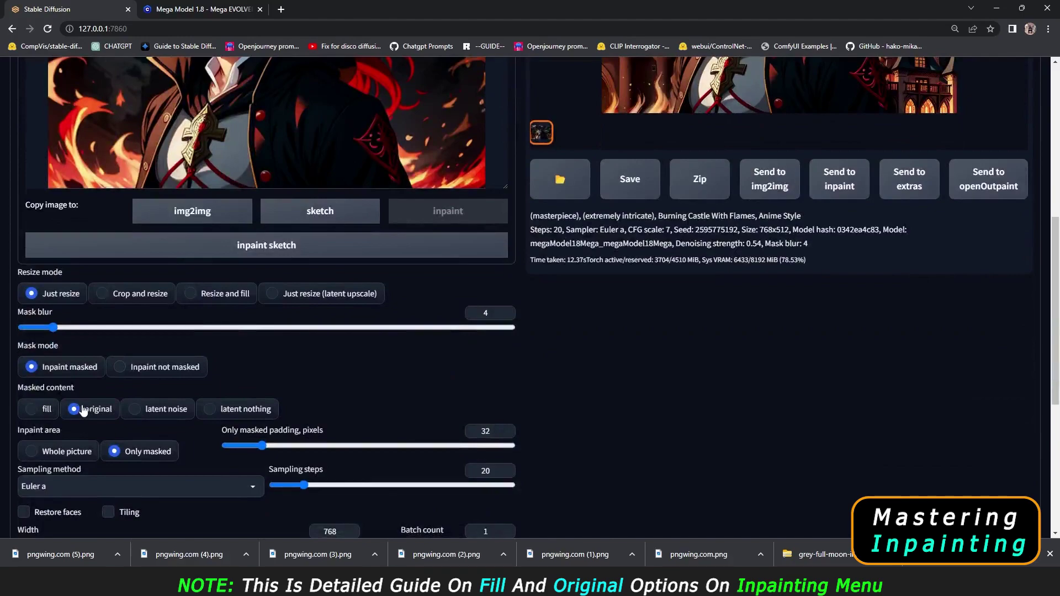
{"action": "scroll", "coordinate": [311, 416], "scroll_direction": "down", "scroll_amount": 4}
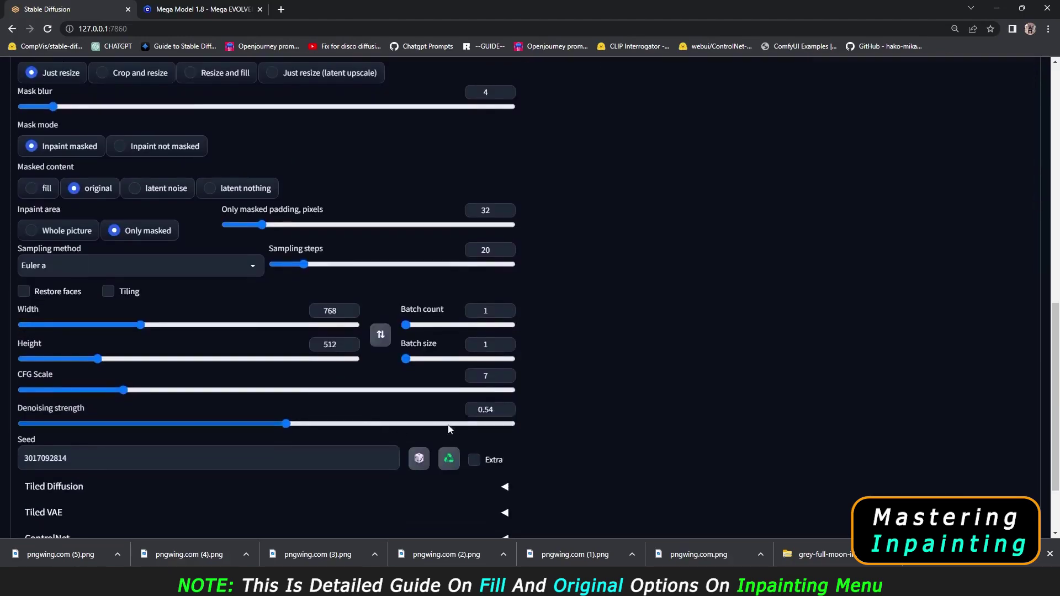
{"action": "left_click", "coordinate": [491, 410]}
{"action": "key", "text": "BackSpace"}
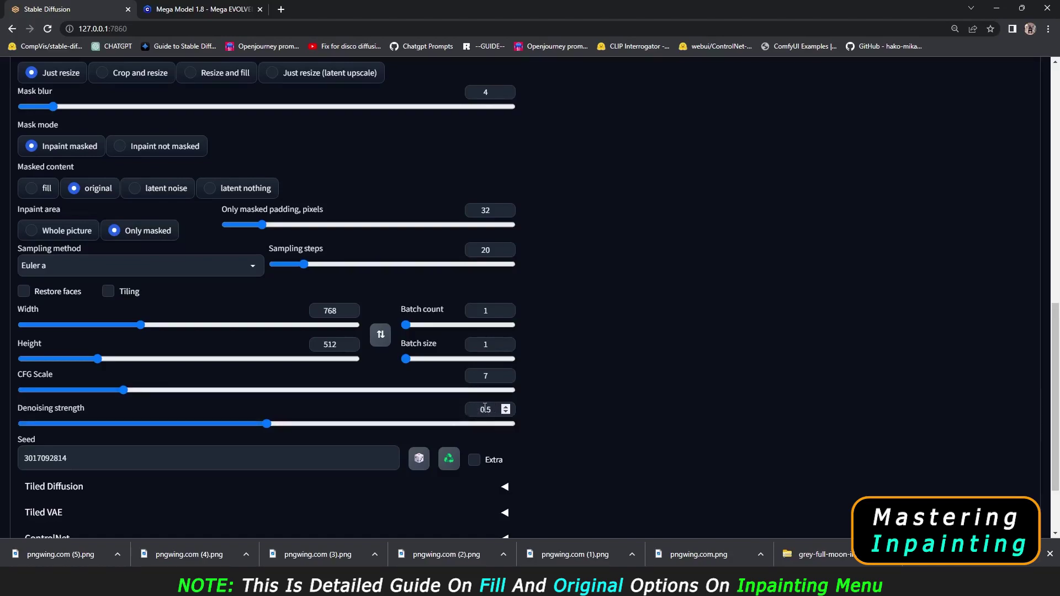
Replace the prompt text after "(extremely intricate)," with "Handsome Anime Guy, Anime Style".
{"action": "scroll", "coordinate": [199, 415], "scroll_direction": "up", "scroll_amount": 15}
{"action": "left_click_drag", "start_coordinate": [153, 149], "coordinate": [309, 162]}
{"action": "type", "text": "Handsome Anime Guy, Anime Style"}
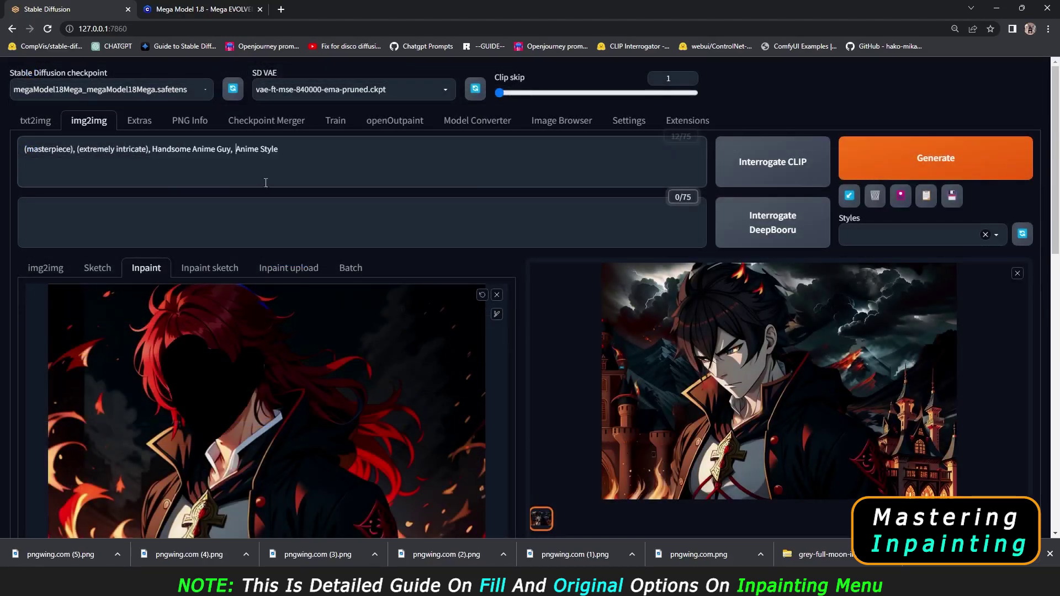
{"action": "left_click_drag", "start_coordinate": [154, 151], "coordinate": [288, 151]}
{"action": "scroll", "coordinate": [269, 169], "scroll_direction": "down", "scroll_amount": 2}
{"action": "scroll", "coordinate": [913, 204], "scroll_direction": "up", "scroll_amount": 2}
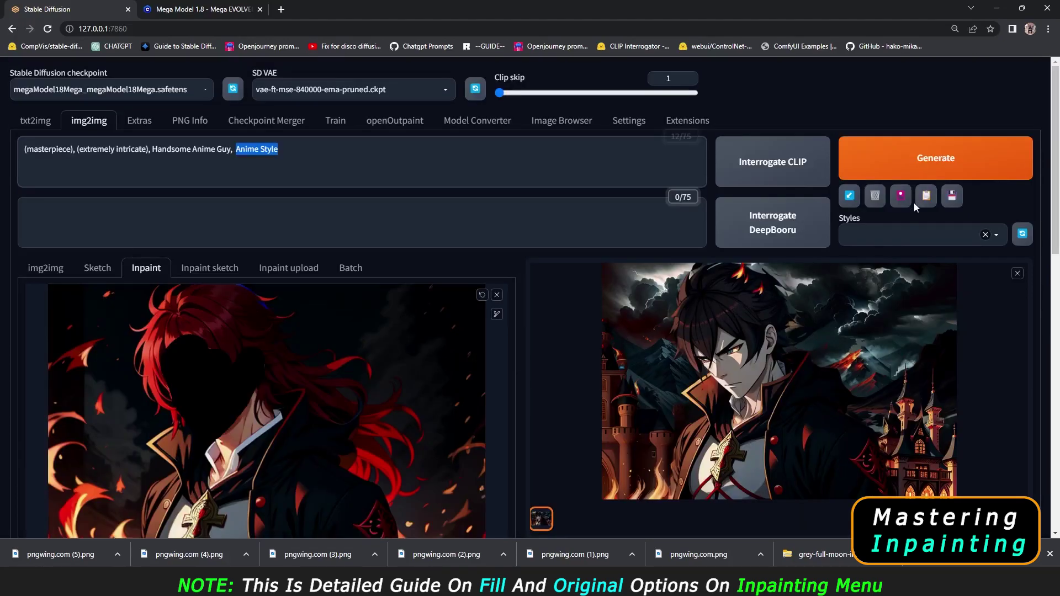
Generate the inpainted image and inspect the new face in the enlarged view.
{"action": "left_click", "coordinate": [851, 175]}
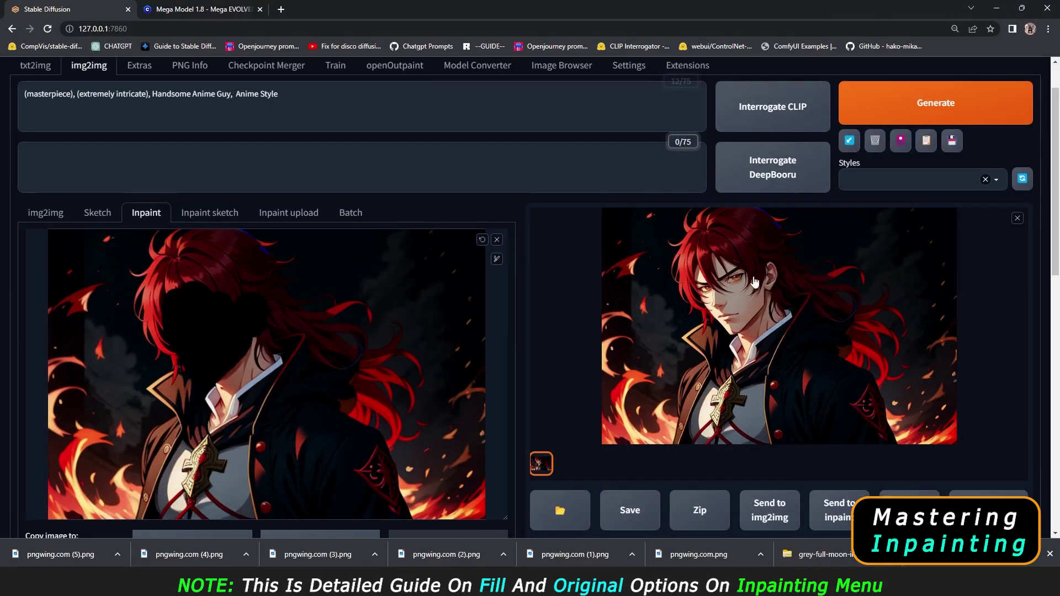
{"action": "left_click", "coordinate": [739, 313]}
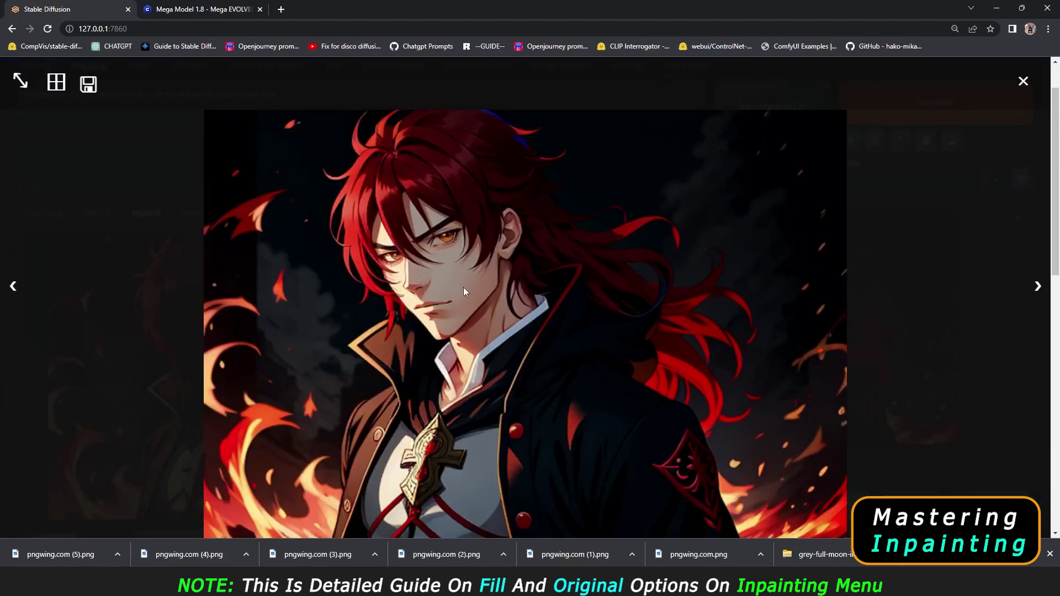
{"action": "left_click", "coordinate": [436, 294]}
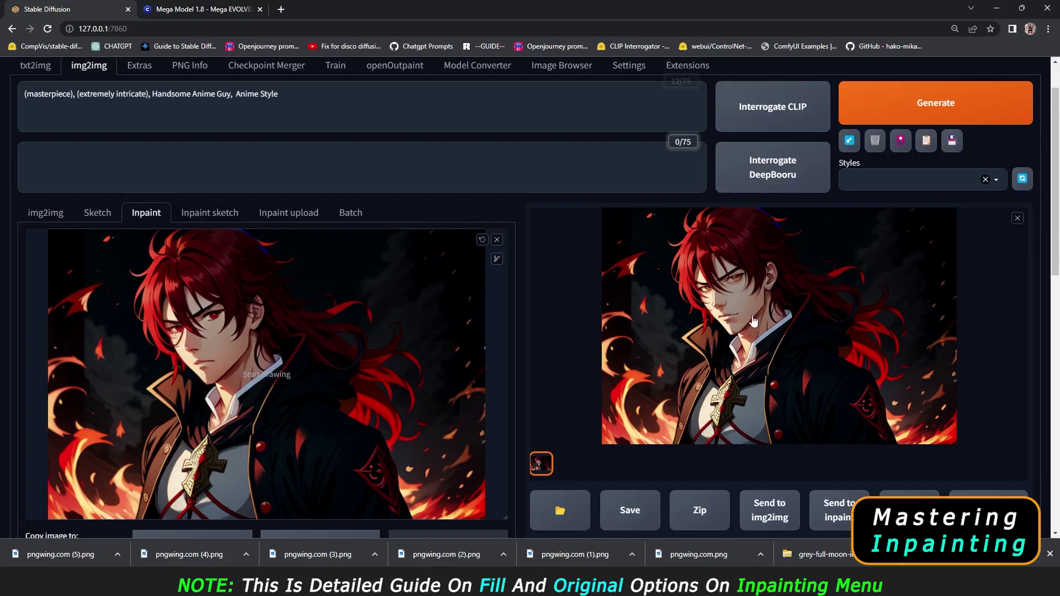
{"action": "left_click", "coordinate": [730, 311]}
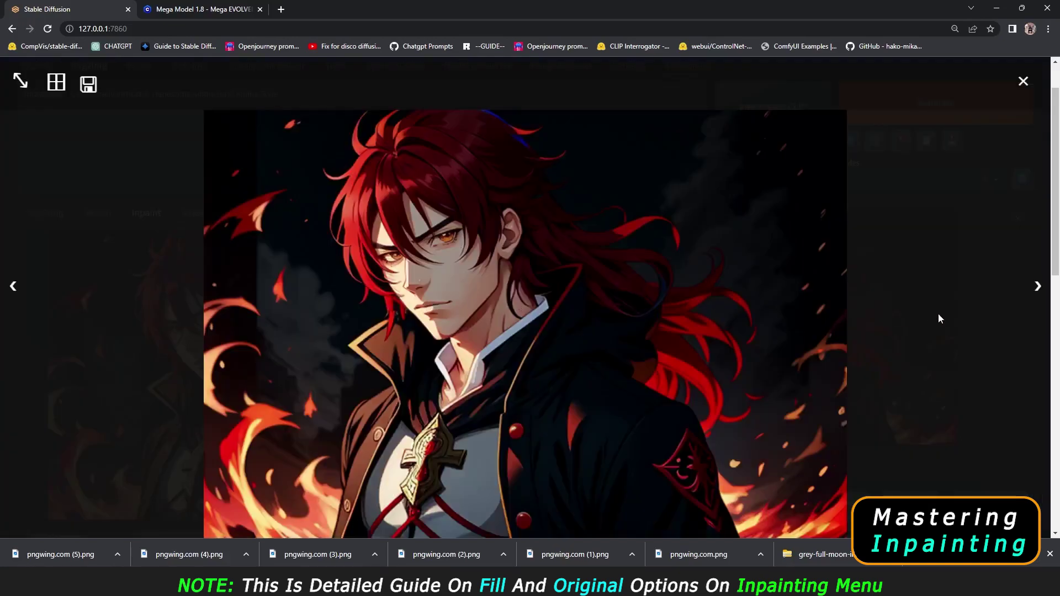
{"action": "left_click", "coordinate": [938, 313]}
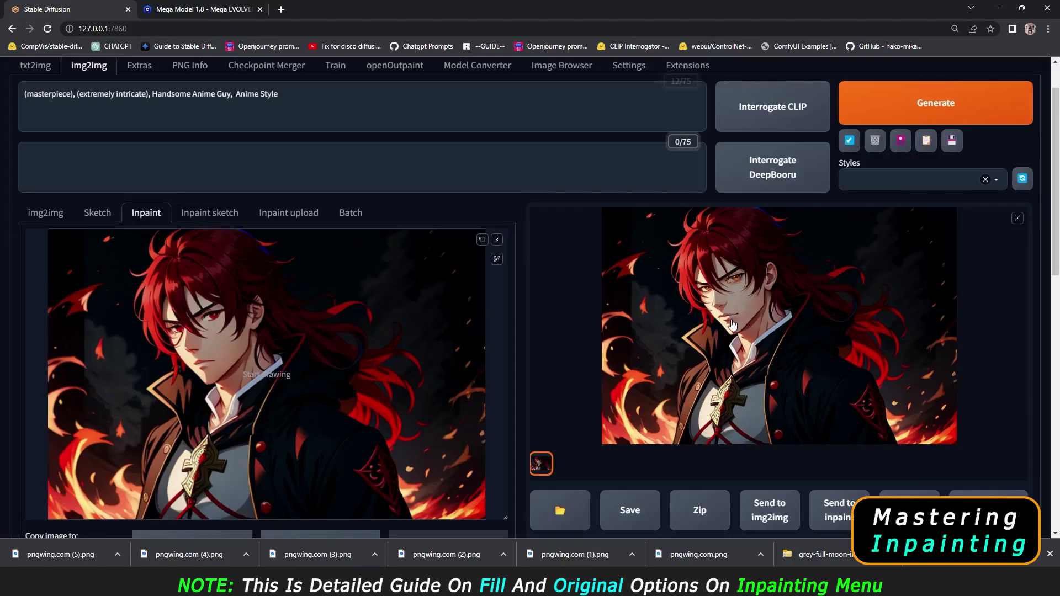
Mask the character's face again and regenerate it with the masked content set to fill.
{"action": "mouse_move", "coordinate": [180, 295]}
{"action": "left_mouse_down"}
{"action": "mouse_move", "coordinate": [173, 314]}
{"action": "mouse_move", "coordinate": [205, 373]}
{"action": "mouse_move", "coordinate": [242, 342]}
{"action": "mouse_move", "coordinate": [254, 307]}
{"action": "mouse_move", "coordinate": [203, 350]}
{"action": "mouse_move", "coordinate": [191, 309]}
{"action": "mouse_move", "coordinate": [220, 317]}
{"action": "mouse_move", "coordinate": [196, 299]}
{"action": "mouse_move", "coordinate": [196, 323]}
{"action": "mouse_move", "coordinate": [227, 310]}
{"action": "left_mouse_up"}
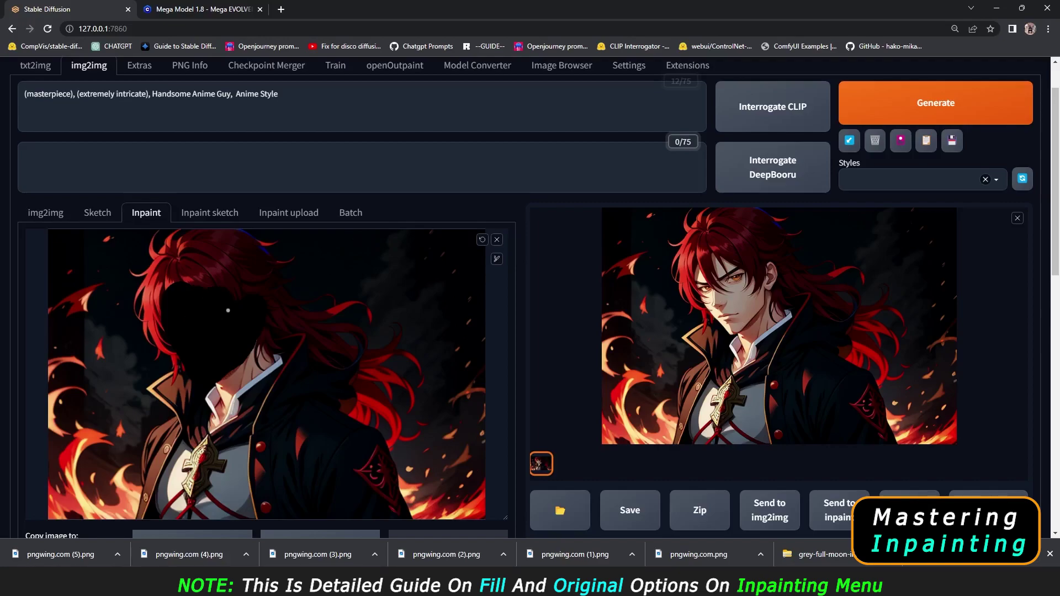
{"action": "scroll", "coordinate": [118, 449], "scroll_direction": "down", "scroll_amount": 7}
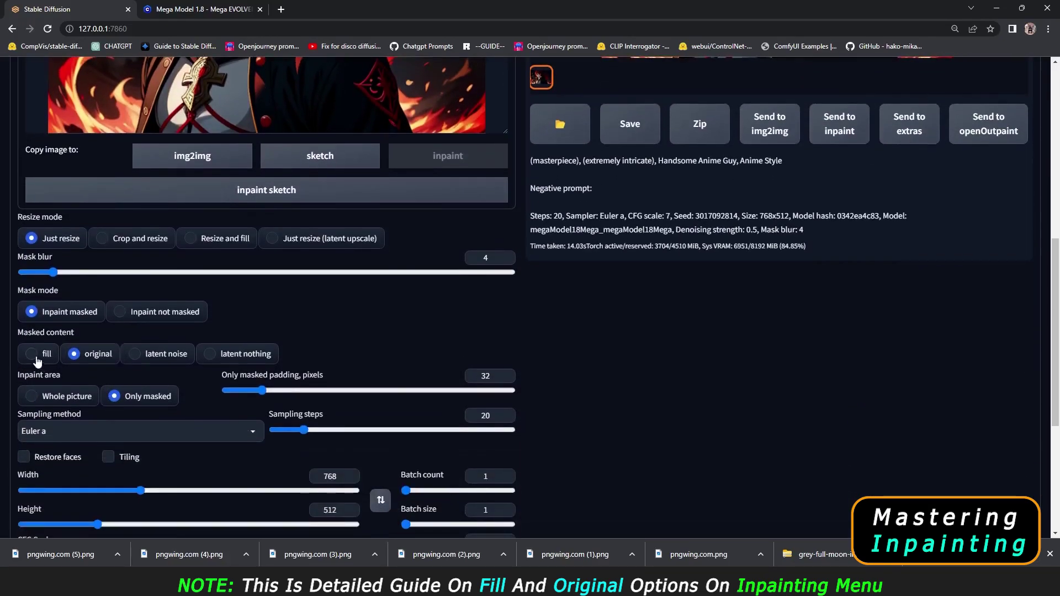
{"action": "left_click", "coordinate": [37, 358]}
{"action": "scroll", "coordinate": [220, 425], "scroll_direction": "down", "scroll_amount": 3}
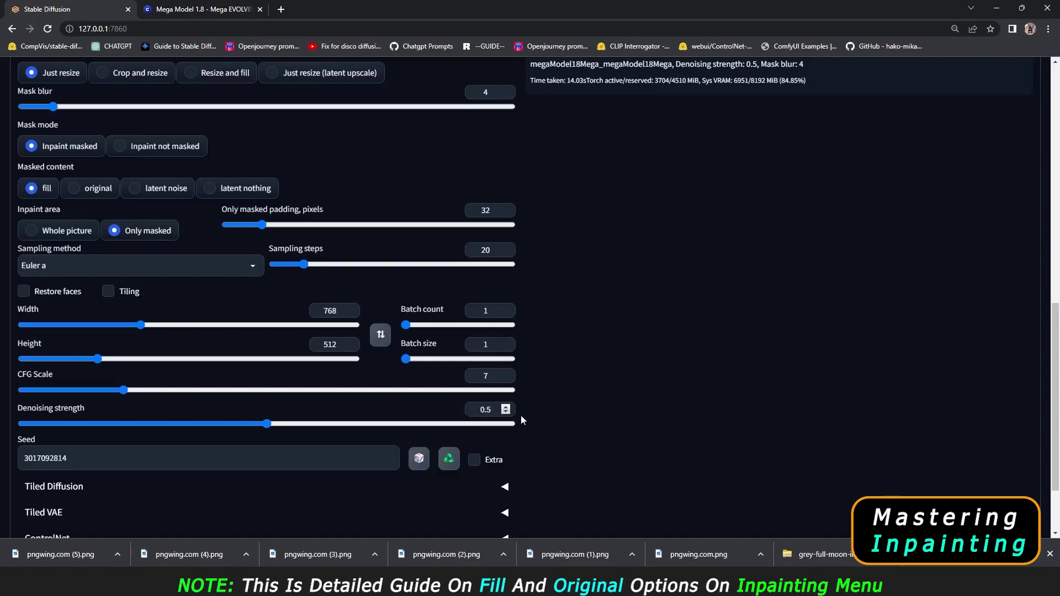
{"action": "scroll", "coordinate": [521, 415], "scroll_direction": "up", "scroll_amount": 10}
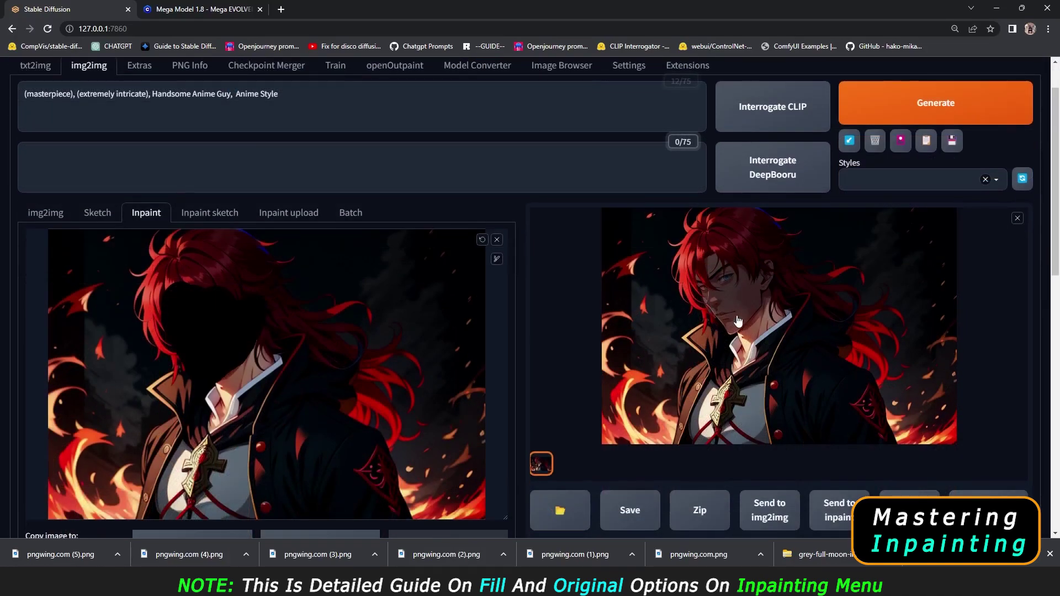
Switch the masked content back to original and regenerate the masked face.
{"action": "scroll", "coordinate": [738, 321], "scroll_direction": "down", "scroll_amount": 1}
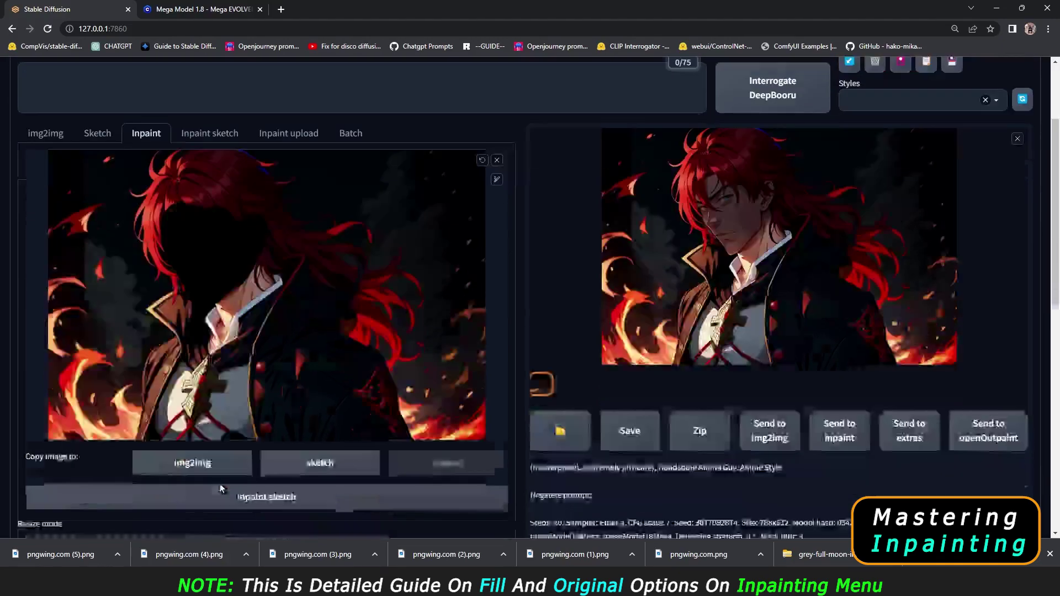
{"action": "scroll", "coordinate": [220, 489], "scroll_direction": "down", "scroll_amount": 5}
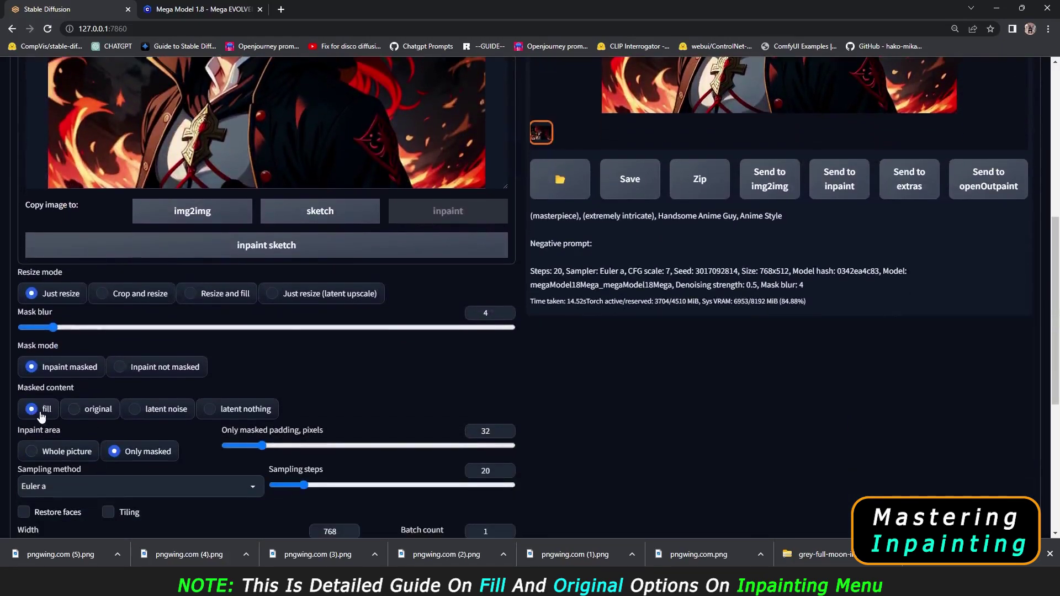
{"action": "scroll", "coordinate": [504, 433], "scroll_direction": "down", "scroll_amount": 4}
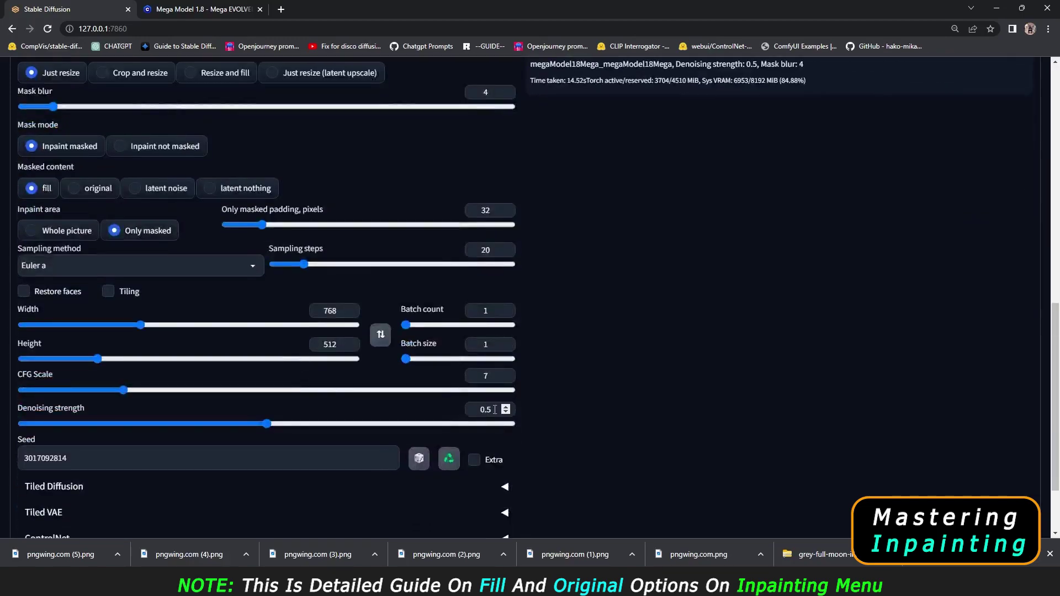
{"action": "scroll", "coordinate": [833, 405], "scroll_direction": "up", "scroll_amount": 13}
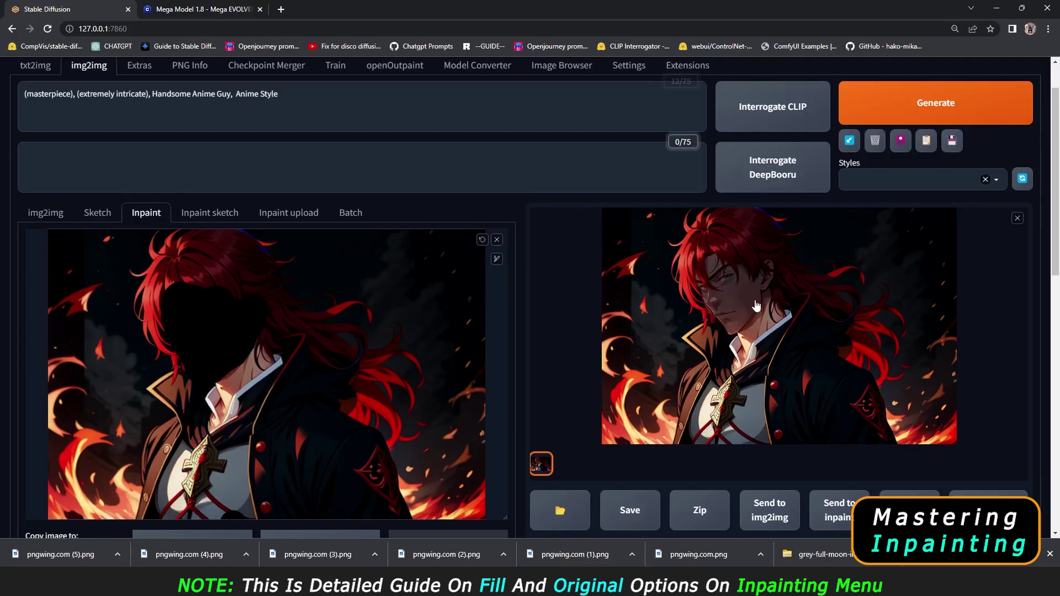
{"action": "scroll", "coordinate": [563, 293], "scroll_direction": "down", "scroll_amount": 6}
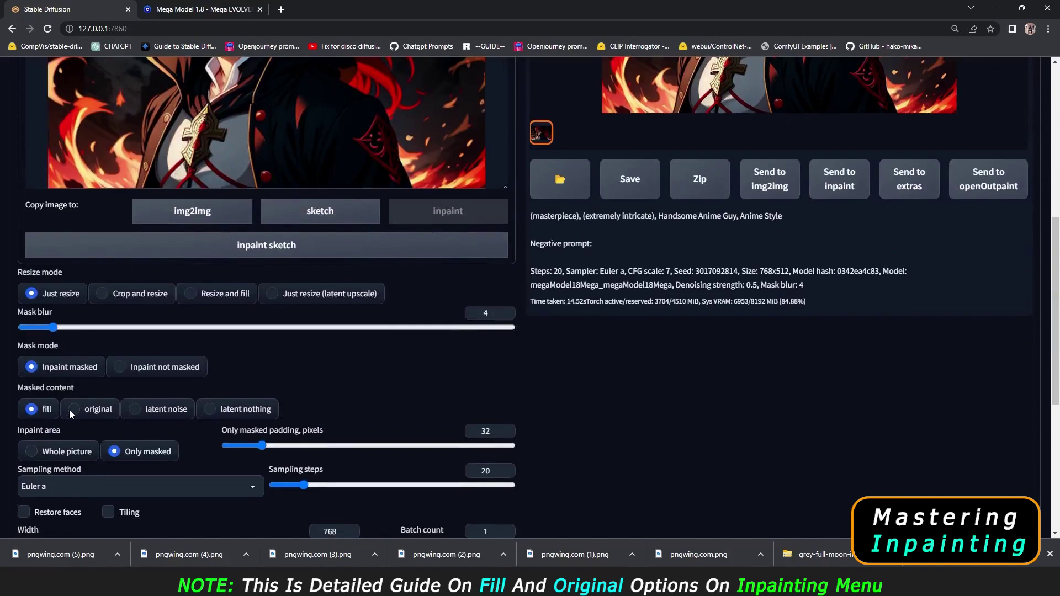
{"action": "left_click", "coordinate": [74, 409]}
{"action": "scroll", "coordinate": [740, 448], "scroll_direction": "up", "scroll_amount": 1}
{"action": "scroll", "coordinate": [740, 448], "scroll_direction": "up", "scroll_amount": 6}
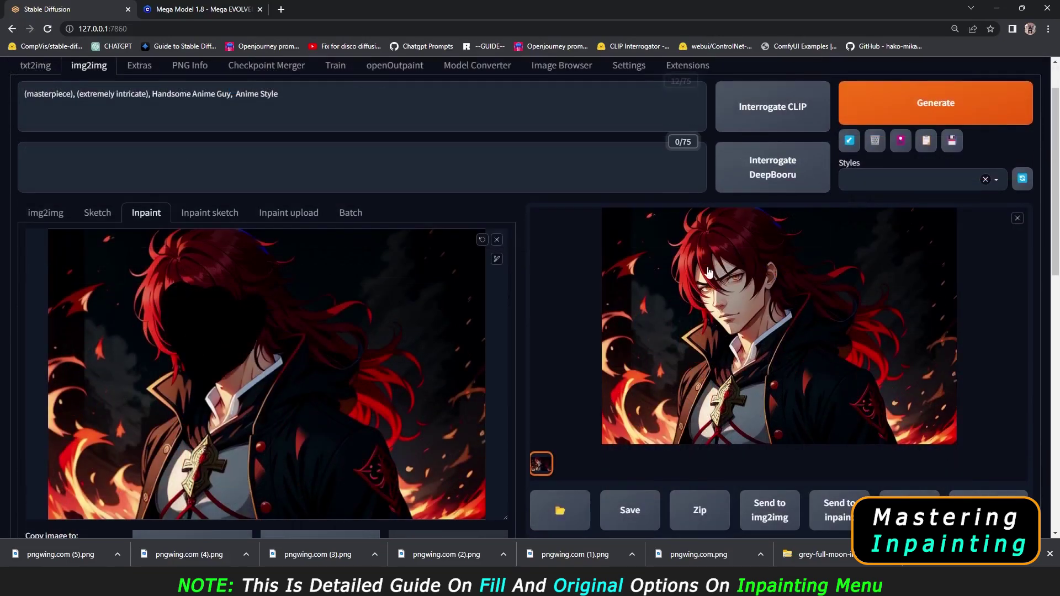
Clear the face mask and load the generated image as the new inpaint source.
{"action": "scroll", "coordinate": [232, 458], "scroll_direction": "down", "scroll_amount": 1}
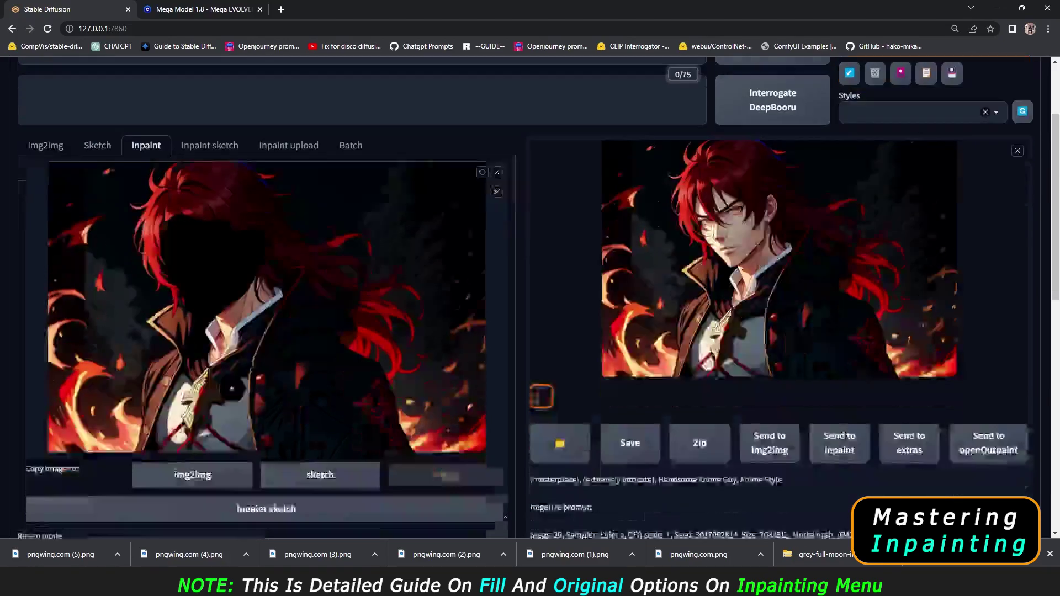
{"action": "scroll", "coordinate": [213, 446], "scroll_direction": "down", "scroll_amount": 5}
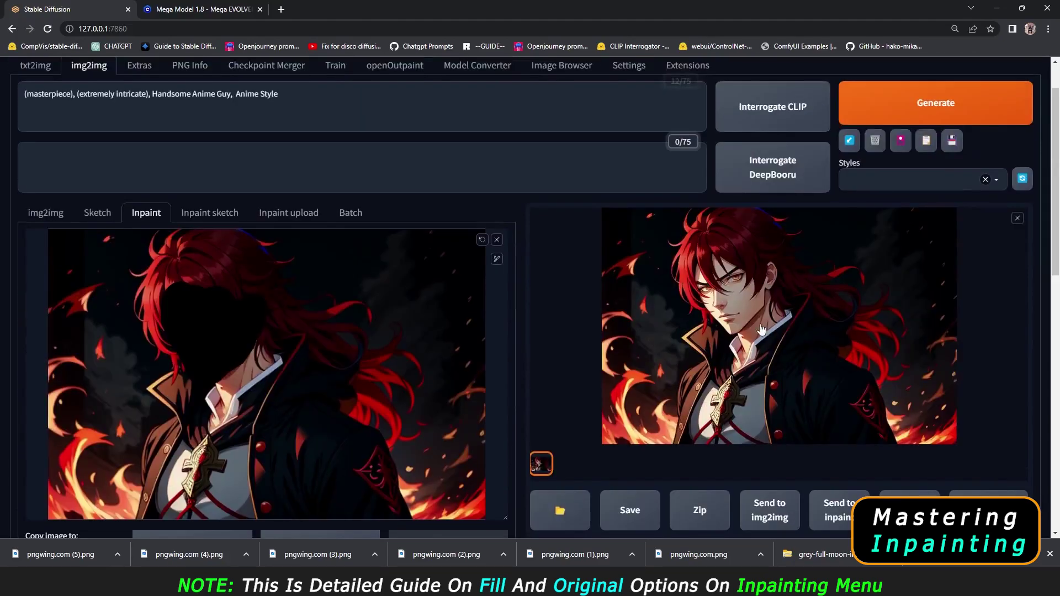
{"action": "left_click", "coordinate": [484, 241]}
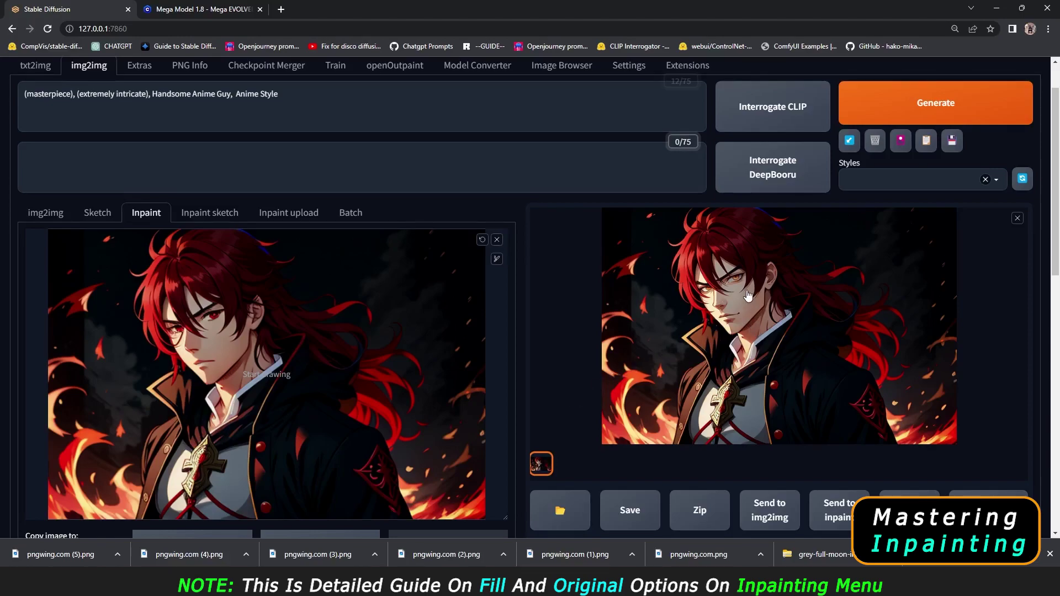
{"action": "left_click_drag", "start_coordinate": [828, 308], "coordinate": [219, 387]}
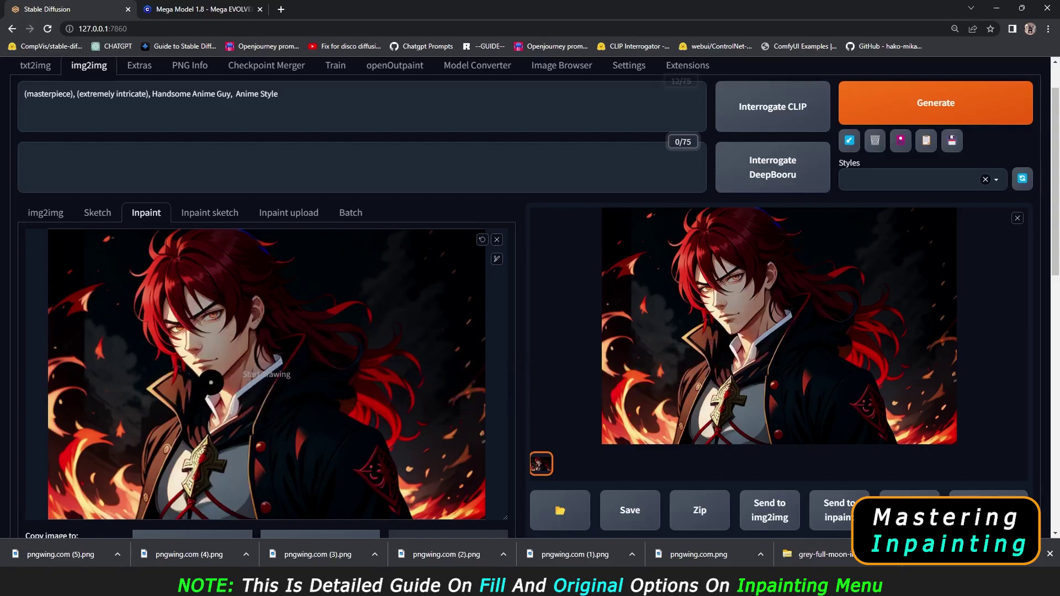
{"action": "scroll", "coordinate": [157, 405], "scroll_direction": "down", "scroll_amount": 1}
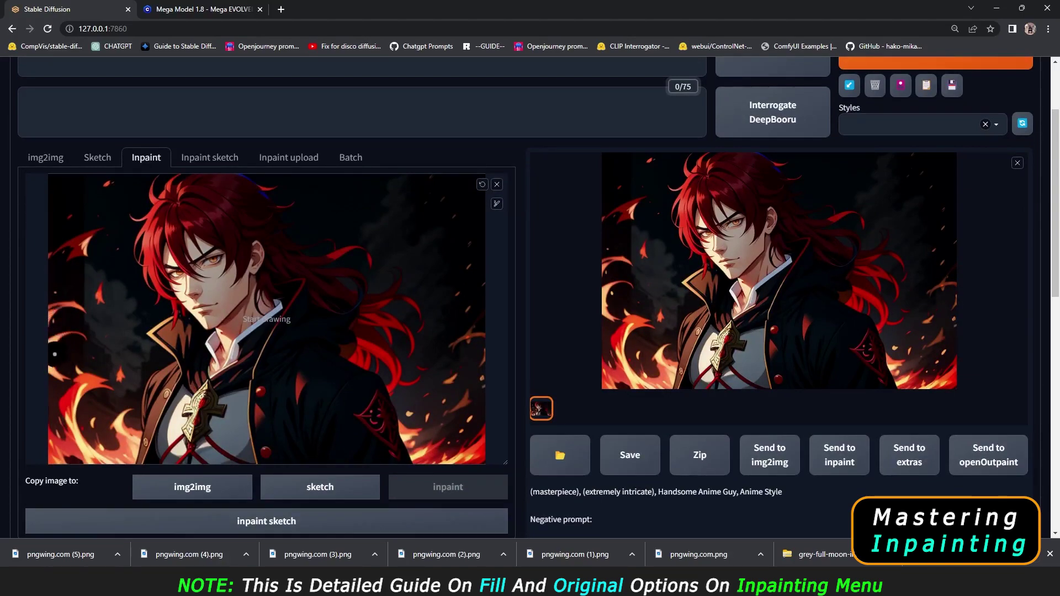
Mask the background beside the character's face and regenerate it with the prompt "(masterpiece), (extremely intricate), Burning Castle, Anime Style" and original masked content.
{"action": "left_click_drag", "start_coordinate": [55, 457], "coordinate": [53, 324]}
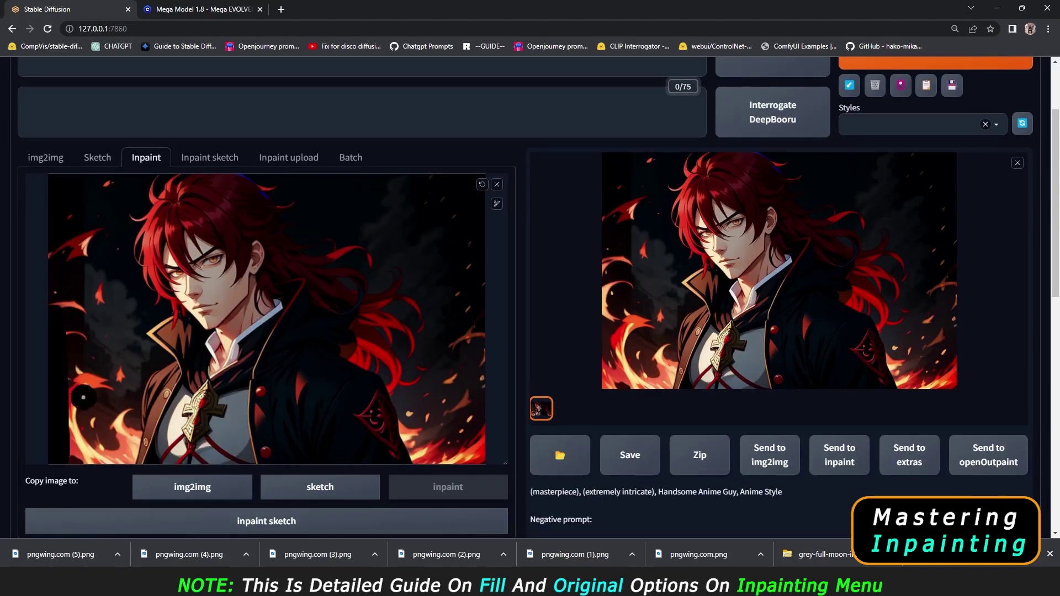
{"action": "left_click", "coordinate": [482, 184]}
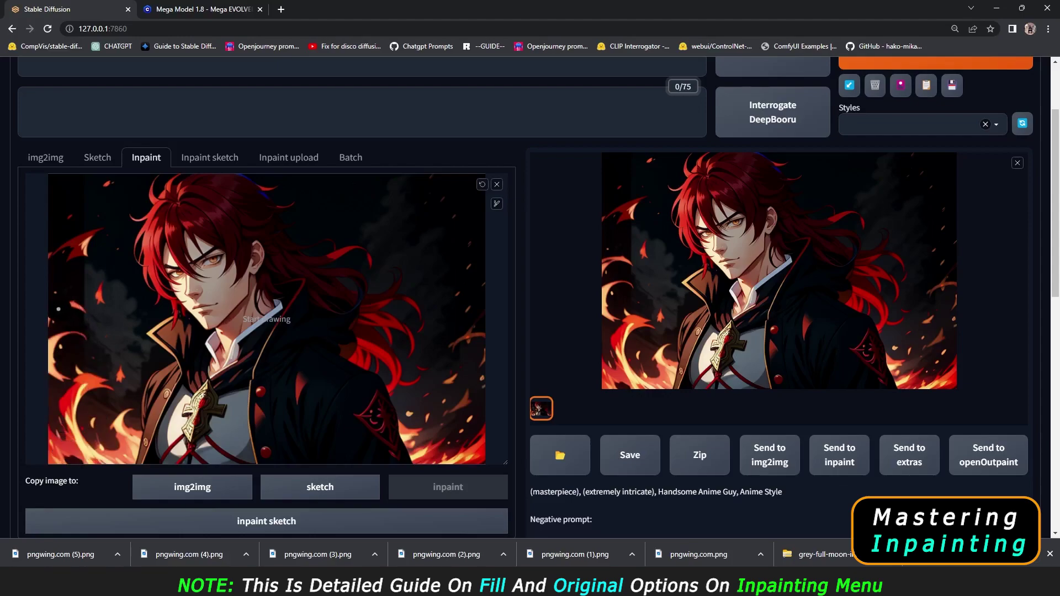
{"action": "left_click_drag", "start_coordinate": [61, 309], "coordinate": [105, 386]}
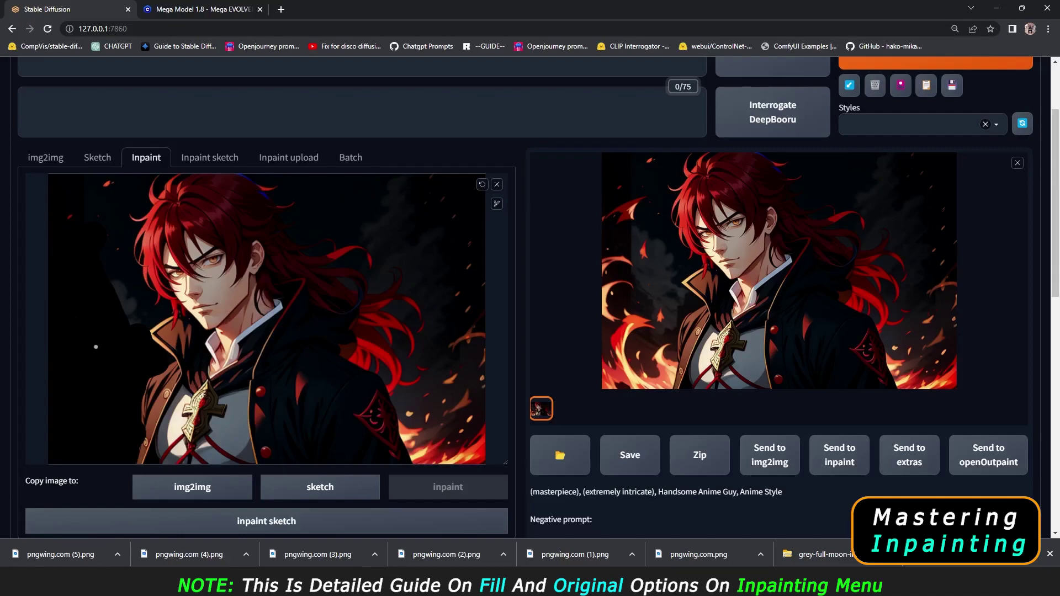
{"action": "scroll", "coordinate": [102, 168], "scroll_direction": "down", "scroll_amount": 5}
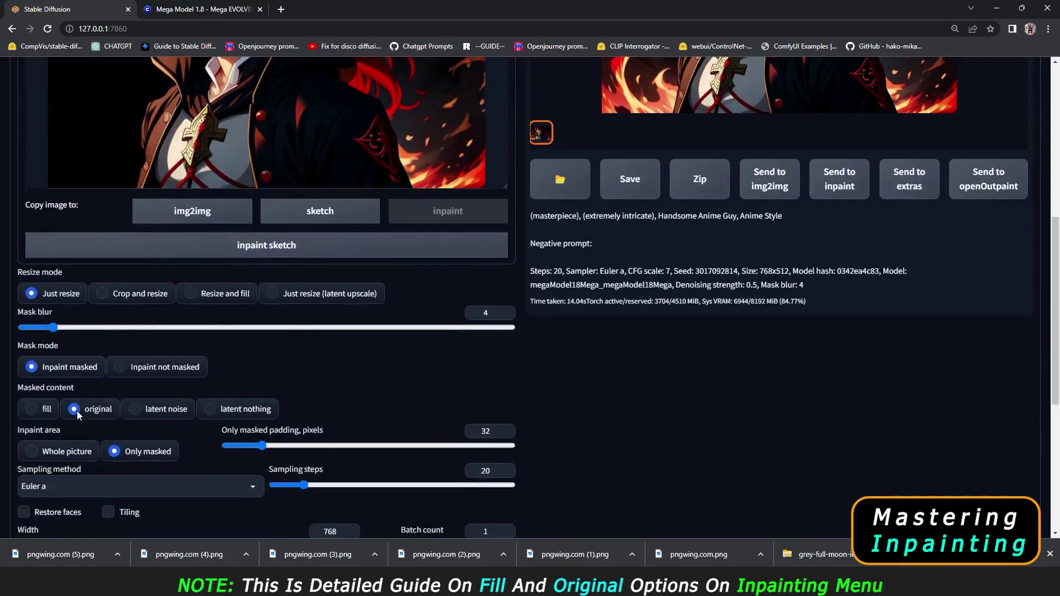
{"action": "scroll", "coordinate": [337, 455], "scroll_direction": "down", "scroll_amount": 5}
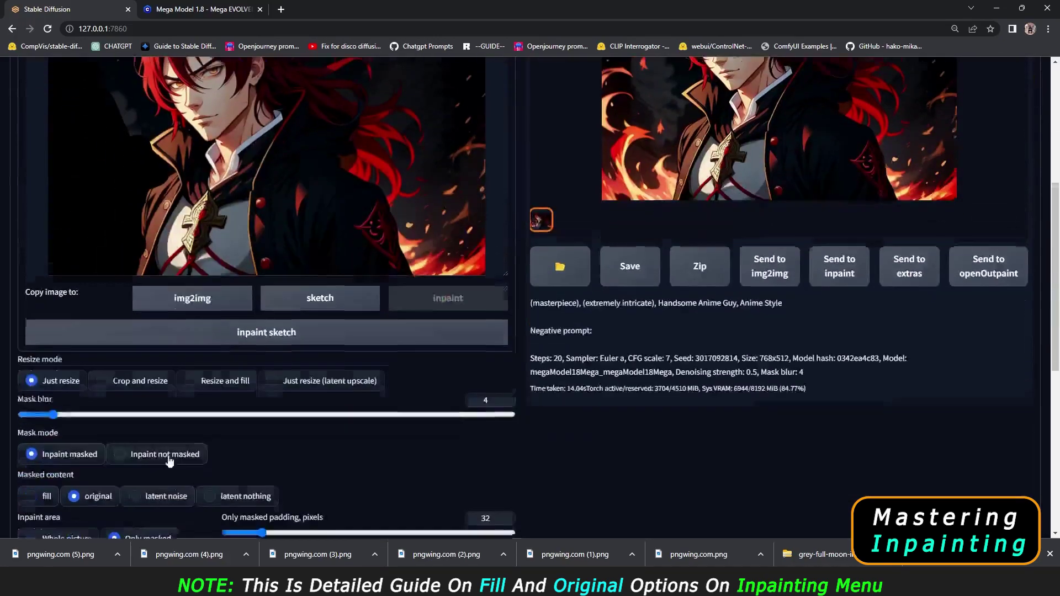
{"action": "scroll", "coordinate": [86, 472], "scroll_direction": "down", "scroll_amount": 1}
{"action": "mouse_move", "coordinate": [86, 474]}
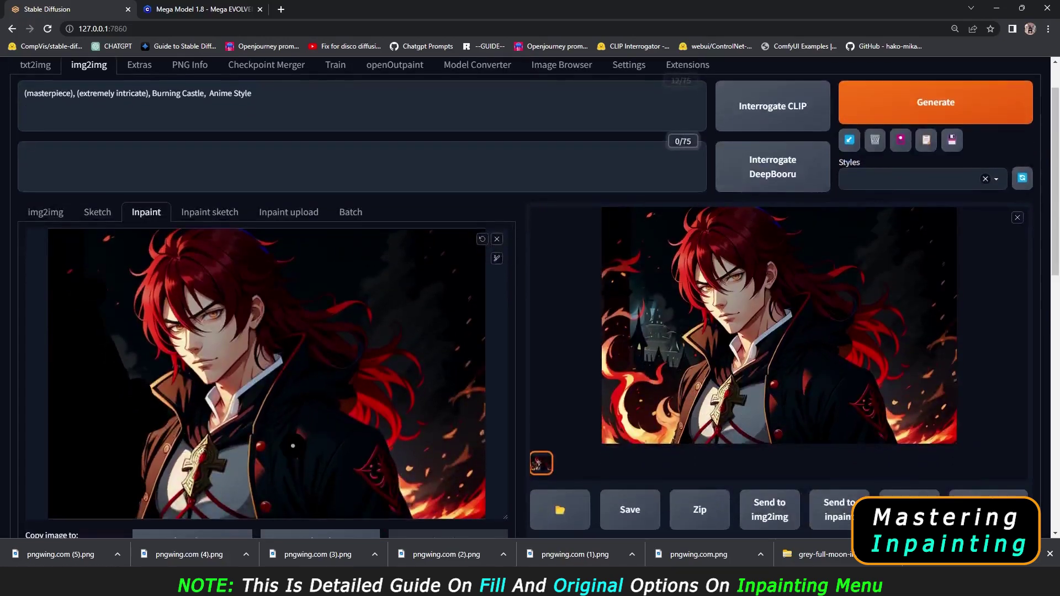
Check the denoising strength and inspect the generated castle background in the enlarged view.
{"action": "scroll", "coordinate": [320, 462], "scroll_direction": "down", "scroll_amount": 6}
{"action": "scroll", "coordinate": [320, 462], "scroll_direction": "down", "scroll_amount": 4}
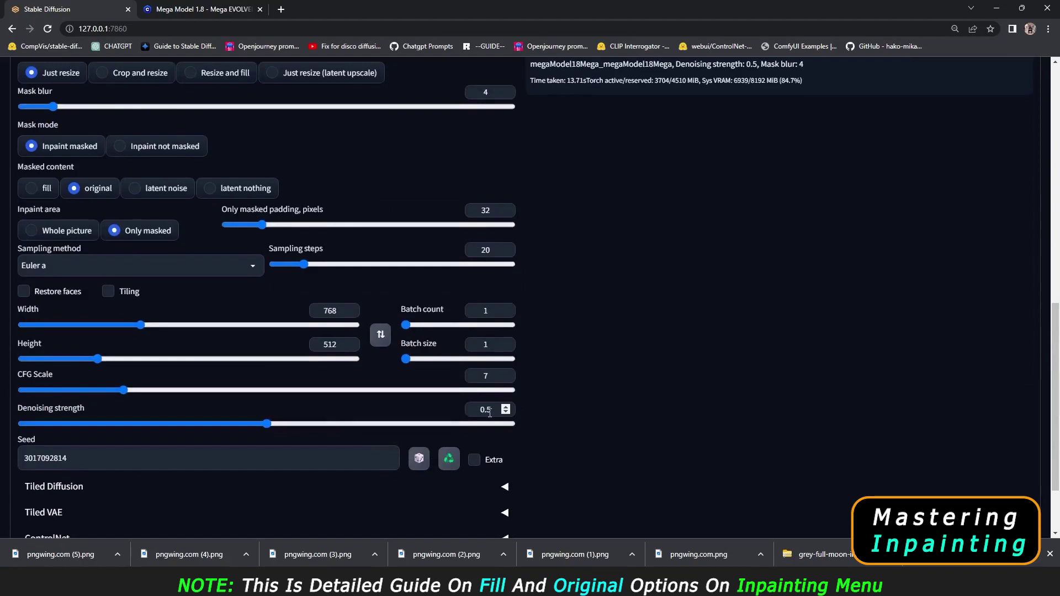
{"action": "scroll", "coordinate": [83, 259], "scroll_direction": "up", "scroll_amount": 8}
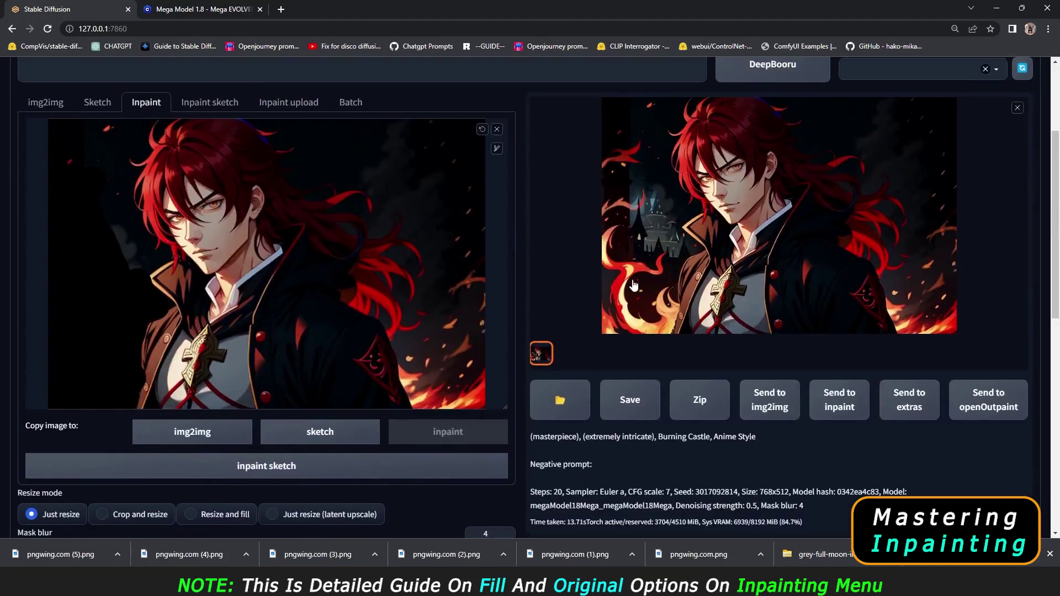
{"action": "scroll", "coordinate": [634, 285], "scroll_direction": "up", "scroll_amount": 2}
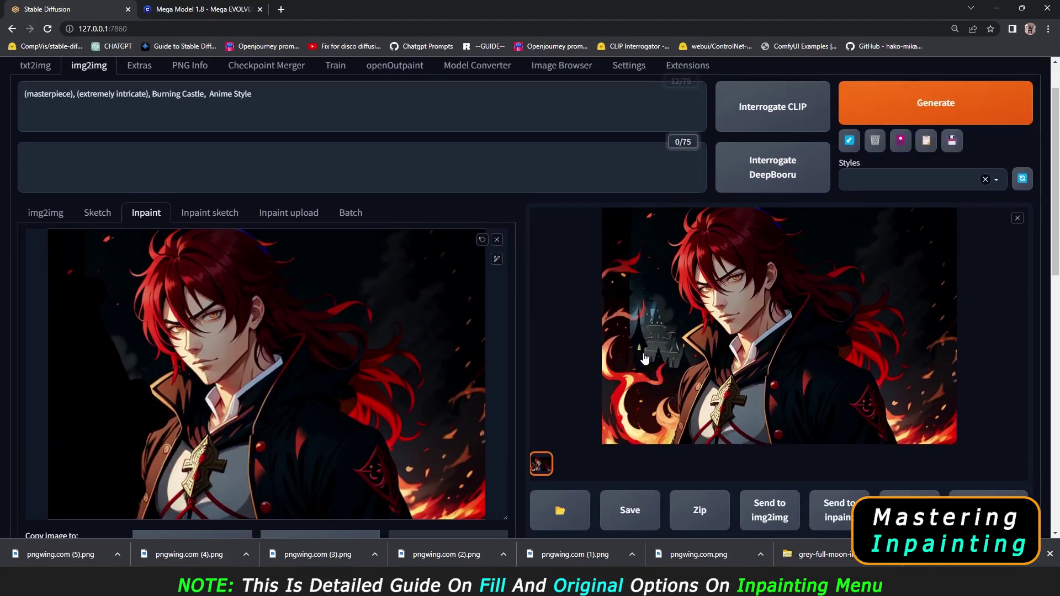
{"action": "left_click", "coordinate": [644, 358]}
{"action": "scroll", "coordinate": [247, 432], "scroll_direction": "down", "scroll_amount": 1}
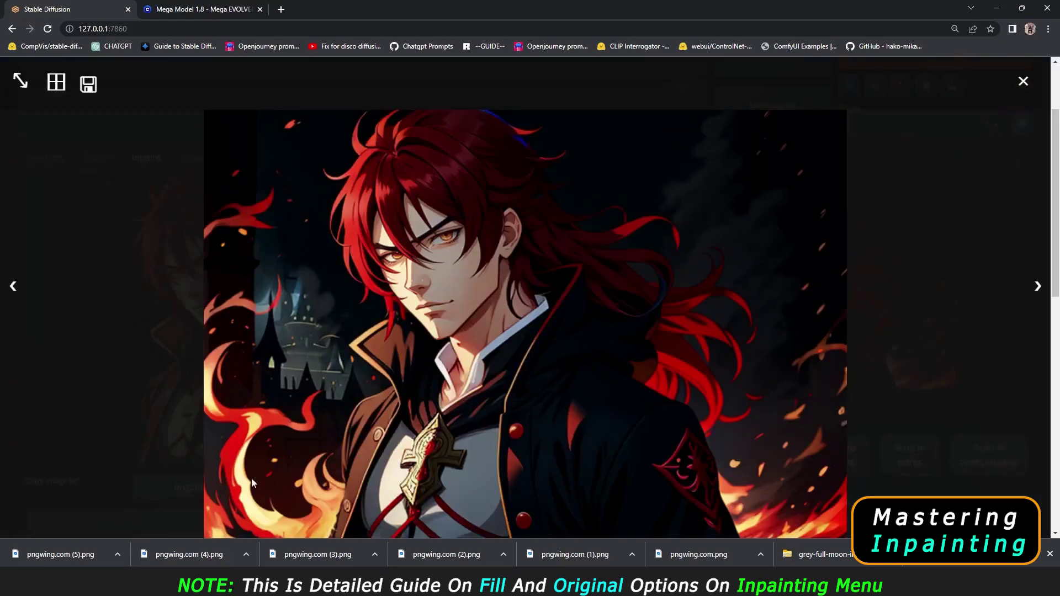
{"action": "left_click", "coordinate": [545, 454]}
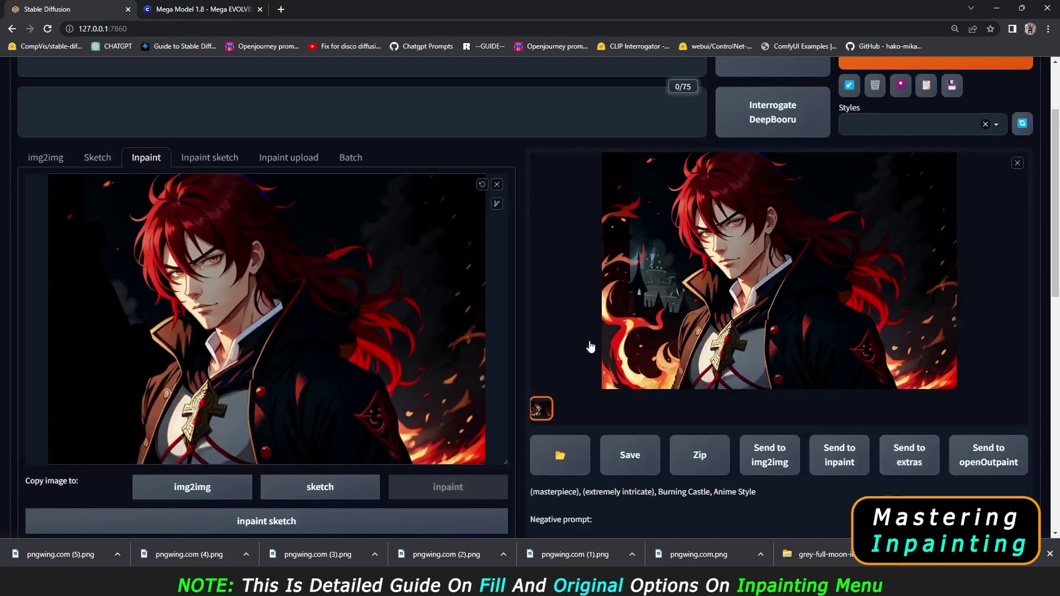
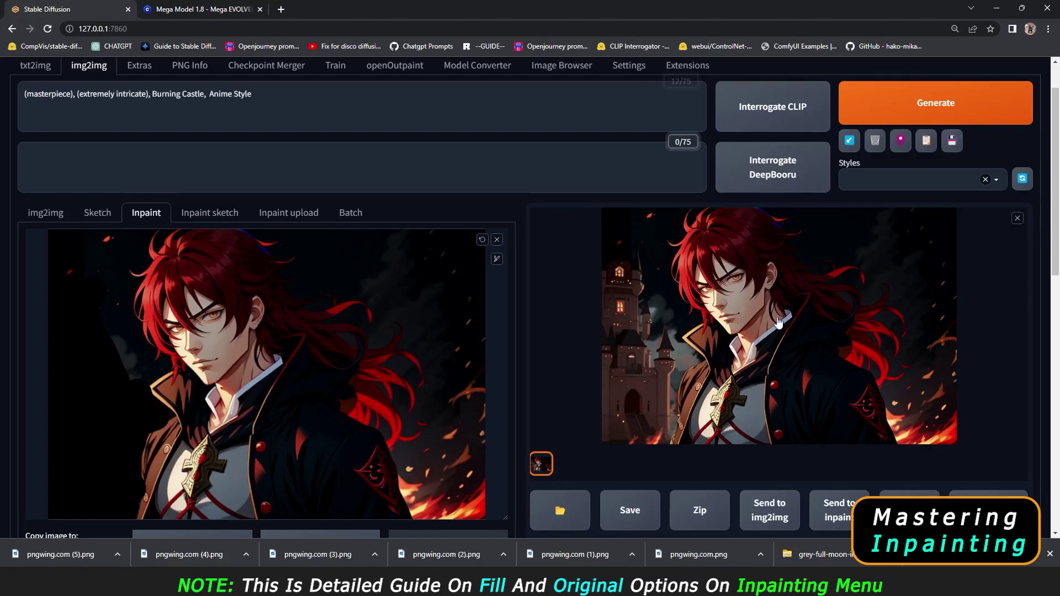
Load the generated castle image as the new inpaint source and mask the castle beside the character.
{"action": "left_click_drag", "start_coordinate": [788, 310], "coordinate": [193, 410]}
{"action": "scroll", "coordinate": [475, 310], "scroll_direction": "up", "scroll_amount": 1}
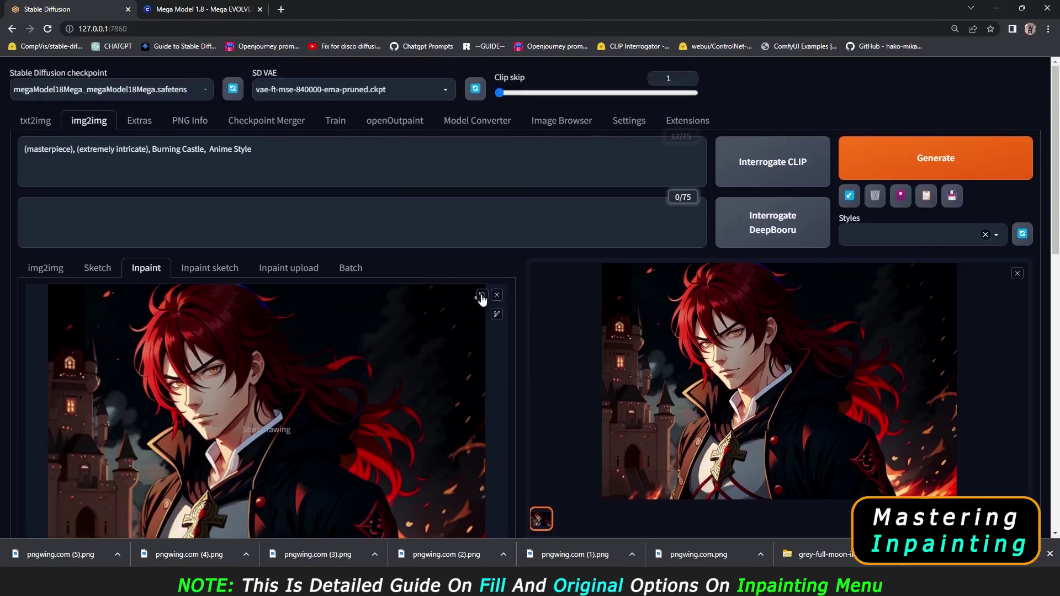
{"action": "scroll", "coordinate": [248, 421], "scroll_direction": "down", "scroll_amount": 2}
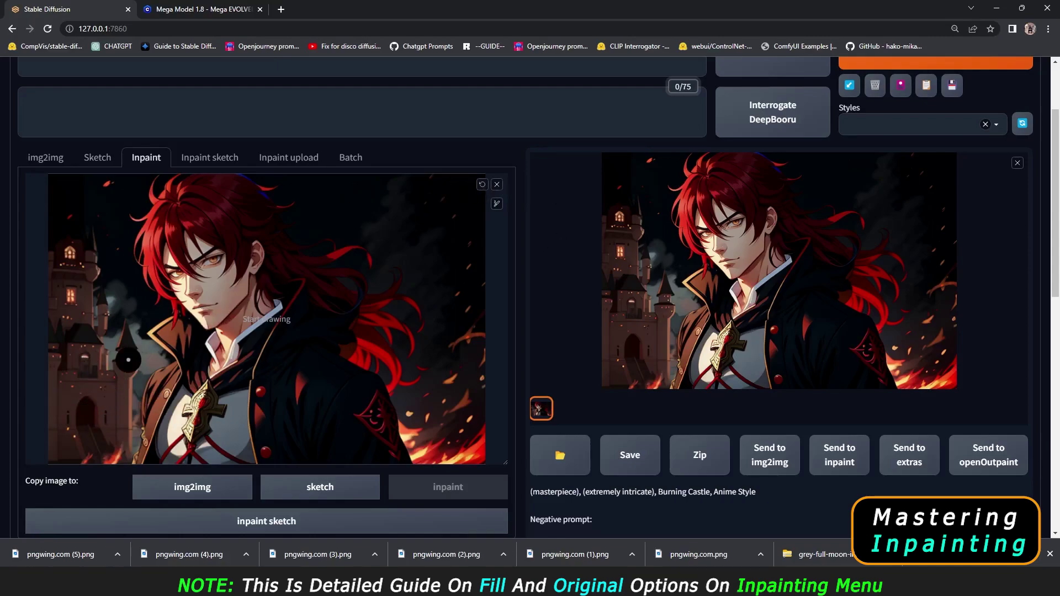
{"action": "scroll", "coordinate": [135, 363], "scroll_direction": "down", "scroll_amount": 1}
{"action": "mouse_move", "coordinate": [61, 193]}
{"action": "left_mouse_down"}
{"action": "mouse_move", "coordinate": [60, 404]}
{"action": "mouse_move", "coordinate": [80, 401]}
{"action": "mouse_move", "coordinate": [143, 344]}
{"action": "left_mouse_up"}
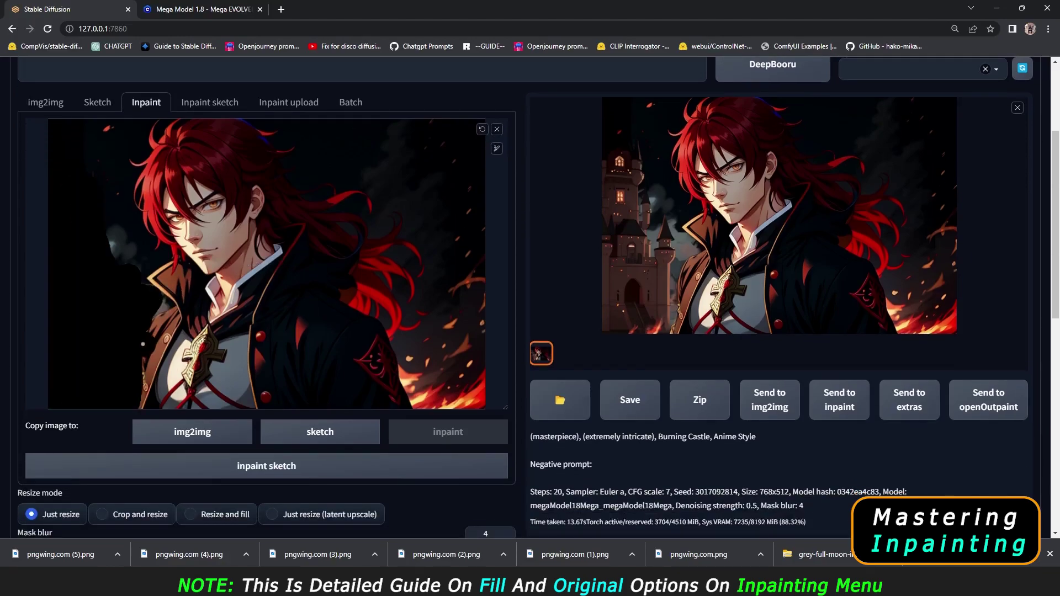
Regenerate the masked castle with the masked content kept at original, and clear the mask.
{"action": "scroll", "coordinate": [139, 343], "scroll_direction": "up", "scroll_amount": 1}
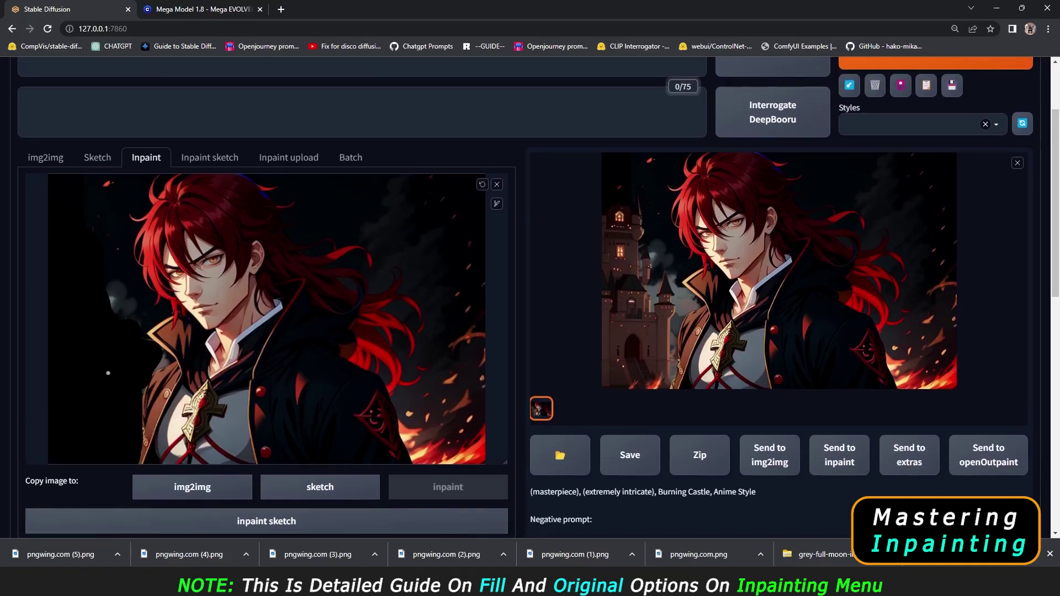
{"action": "scroll", "coordinate": [253, 344], "scroll_direction": "down", "scroll_amount": 5}
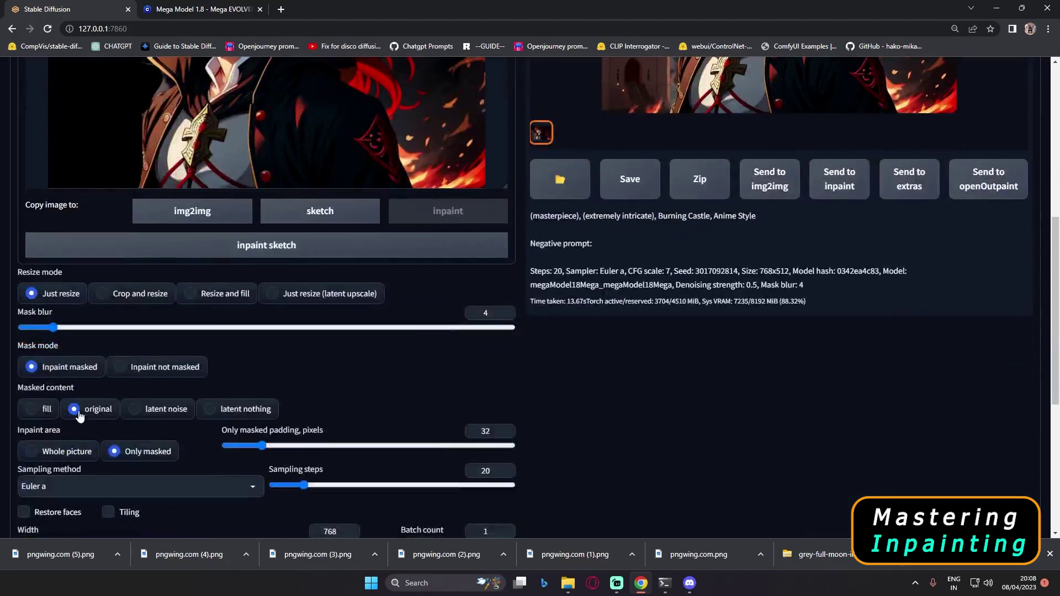
{"action": "scroll", "coordinate": [88, 387], "scroll_direction": "up", "scroll_amount": 5}
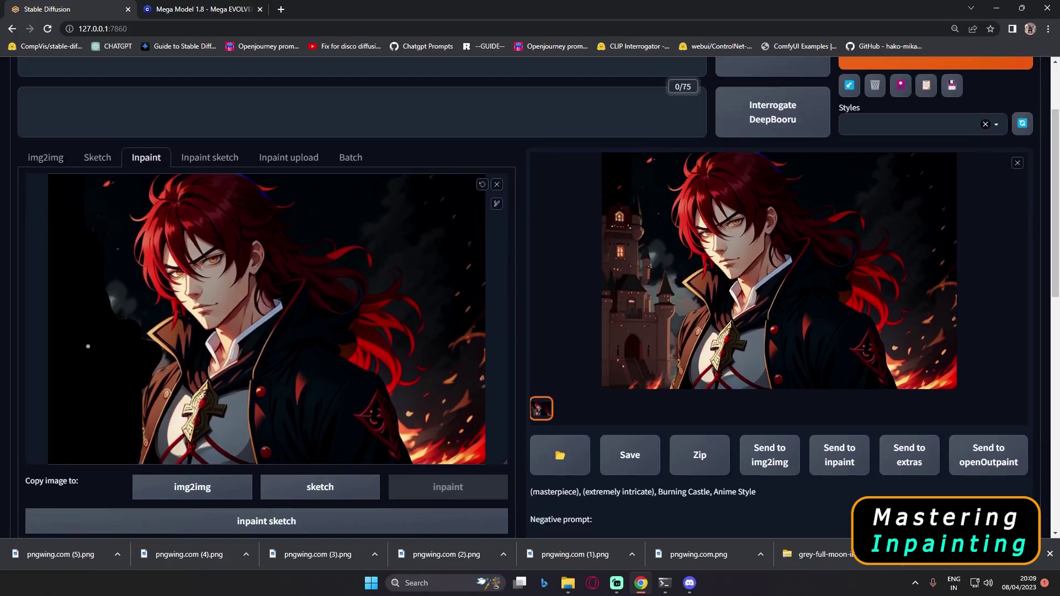
{"action": "scroll", "coordinate": [87, 346], "scroll_direction": "up", "scroll_amount": 1}
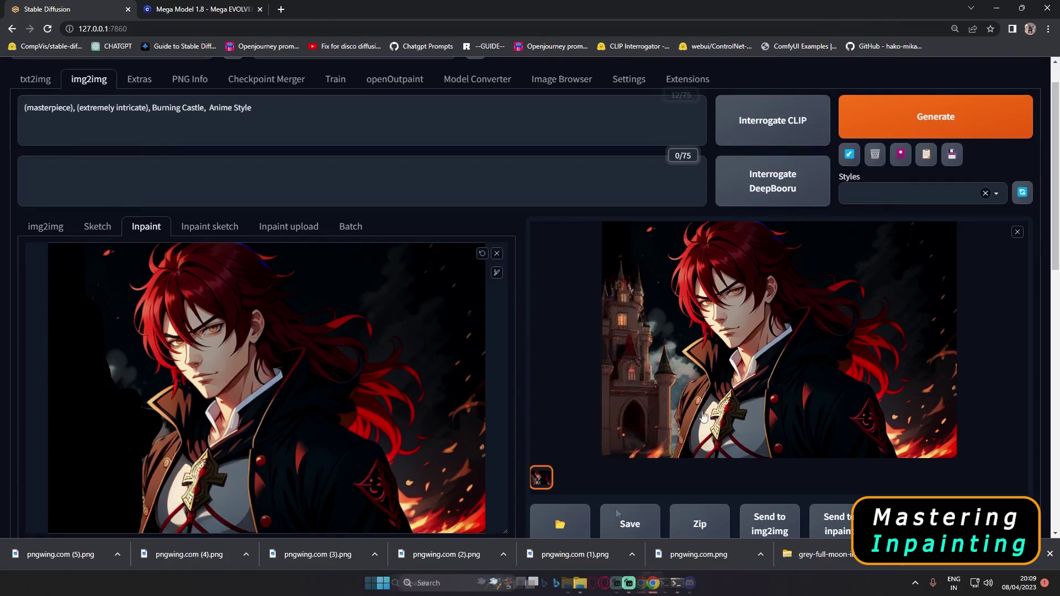
{"action": "scroll", "coordinate": [702, 417], "scroll_direction": "down", "scroll_amount": 1}
{"action": "scroll", "coordinate": [701, 410], "scroll_direction": "up", "scroll_amount": 1}
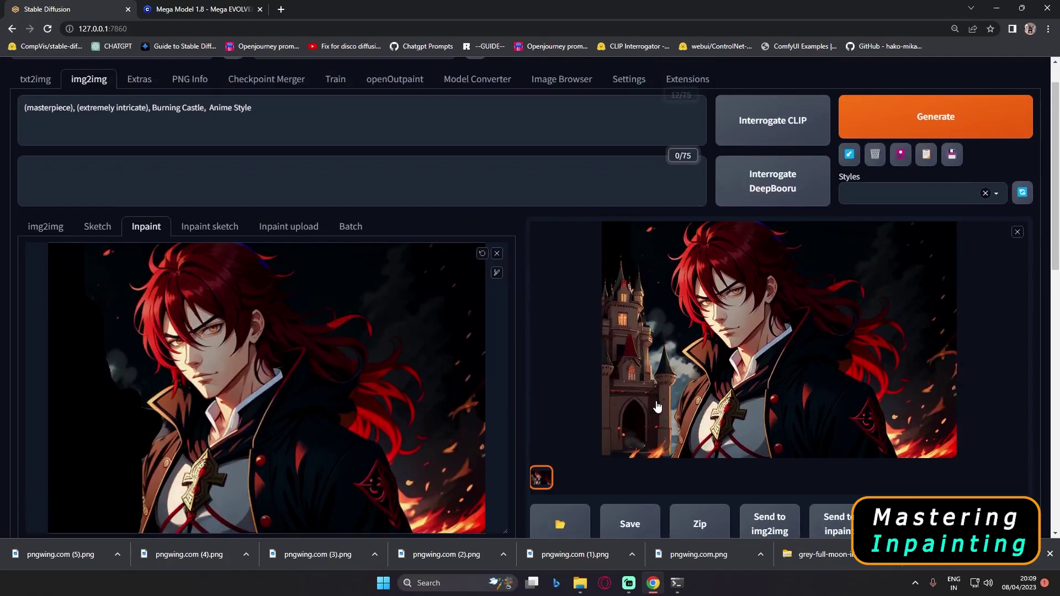
{"action": "scroll", "coordinate": [657, 408], "scroll_direction": "down", "scroll_amount": 1}
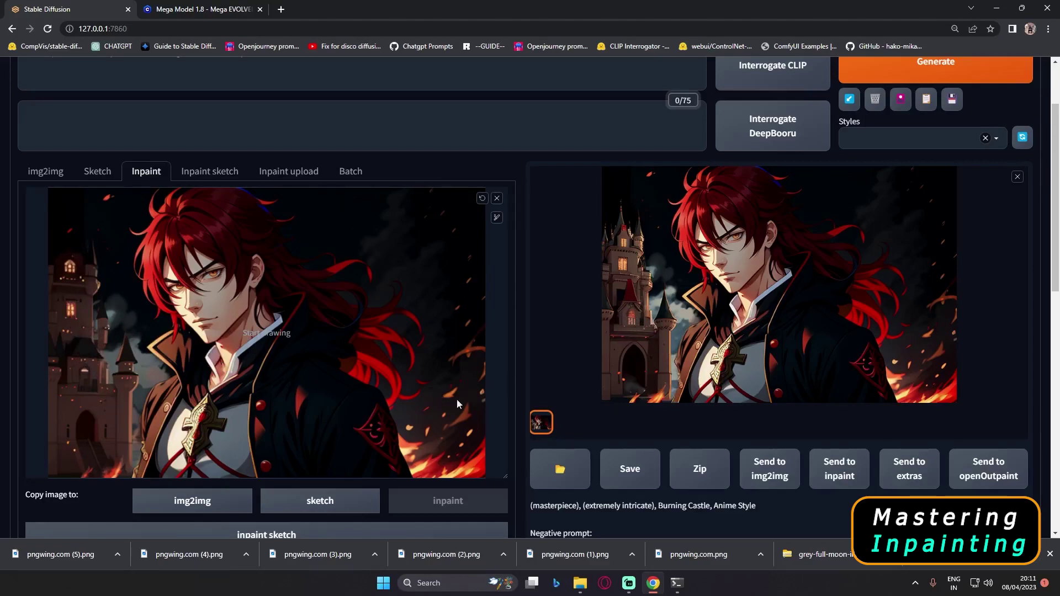
Review the original masked content option and inspect the regenerated castle in the enlarged view.
{"action": "scroll", "coordinate": [513, 384], "scroll_direction": "down", "scroll_amount": 4}
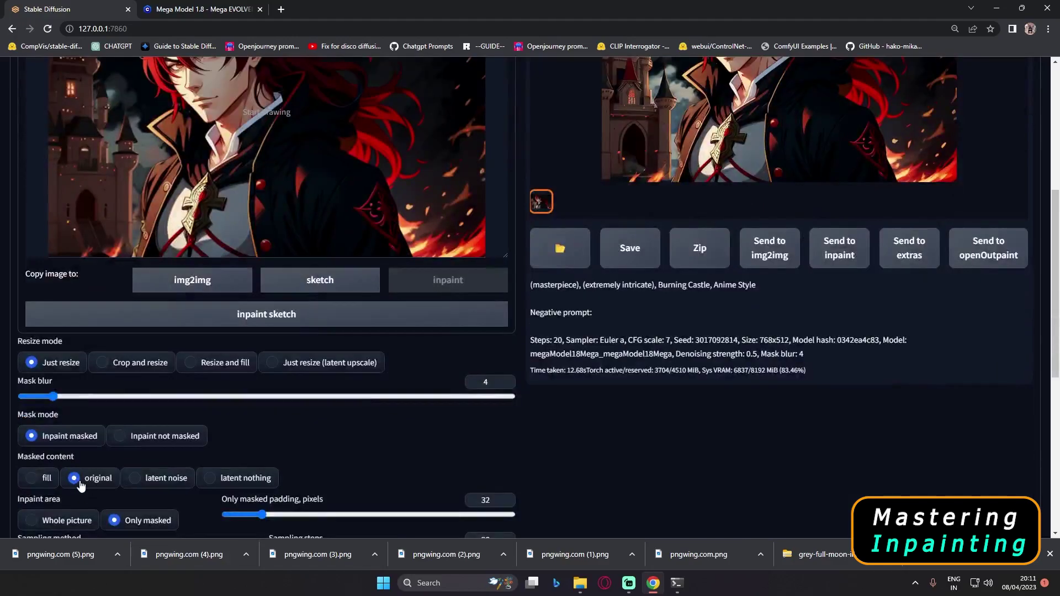
{"action": "scroll", "coordinate": [527, 476], "scroll_direction": "up", "scroll_amount": 4}
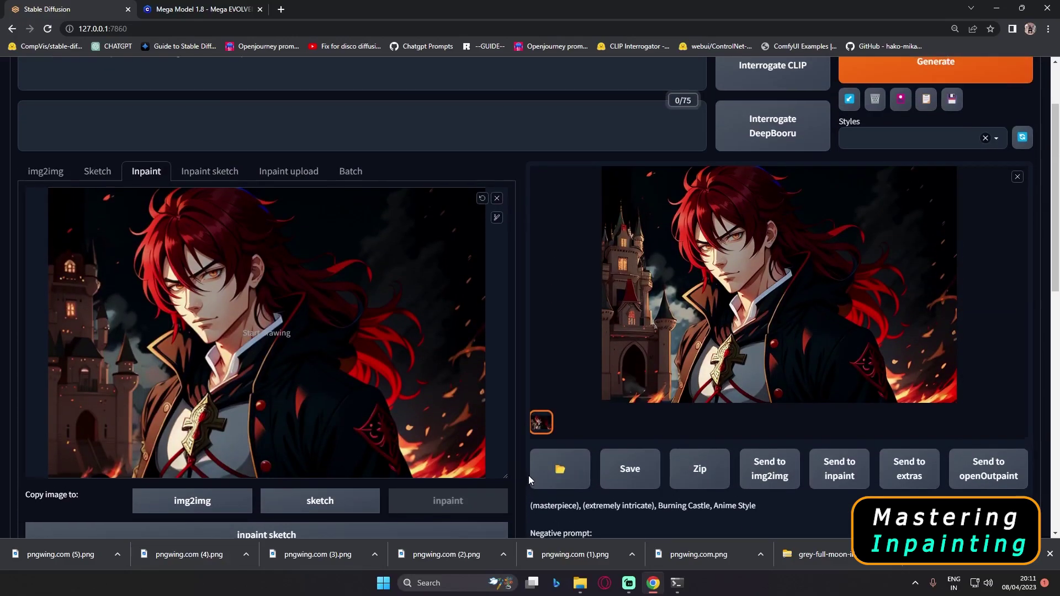
{"action": "left_click", "coordinate": [664, 318]}
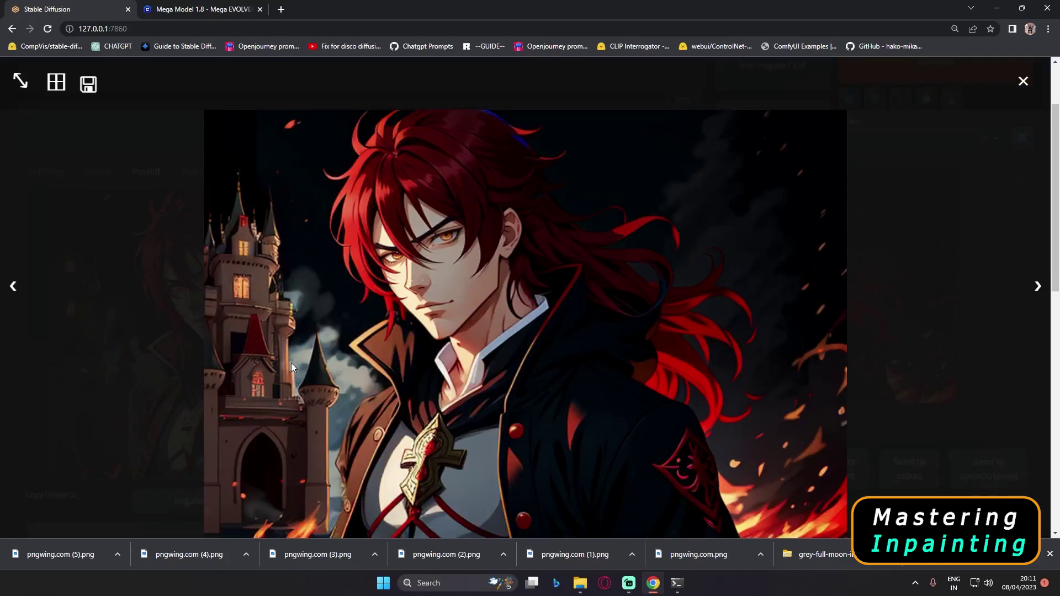
{"action": "left_click", "coordinate": [485, 342]}
{"action": "scroll", "coordinate": [562, 409], "scroll_direction": "down", "scroll_amount": 3}
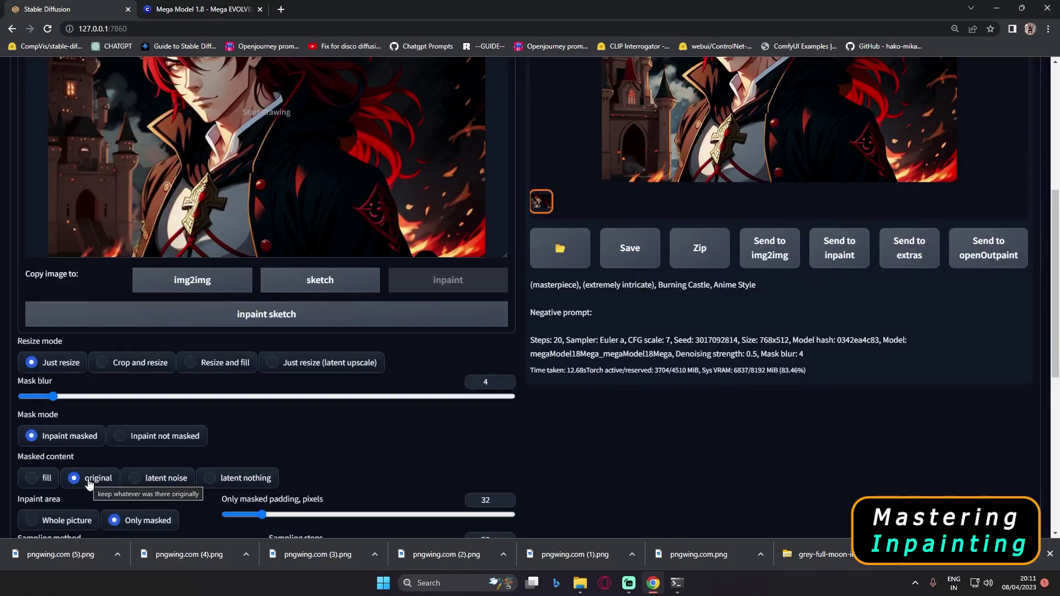
{"action": "scroll", "coordinate": [384, 447], "scroll_direction": "up", "scroll_amount": 4}
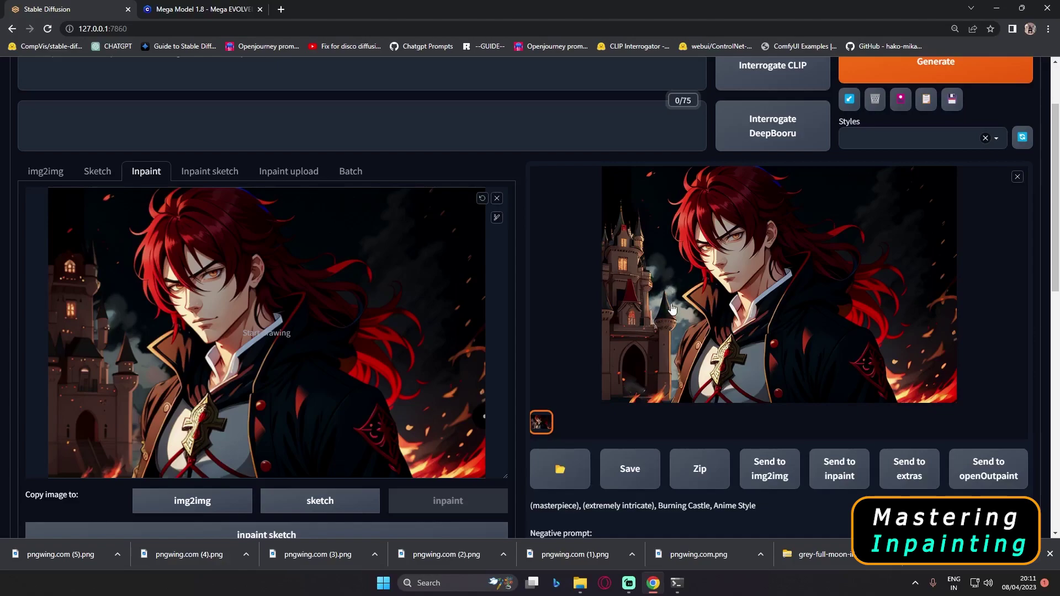
Load the regenerated castle image as the new inpaint source.
{"action": "left_click_drag", "start_coordinate": [707, 296], "coordinate": [159, 385]}
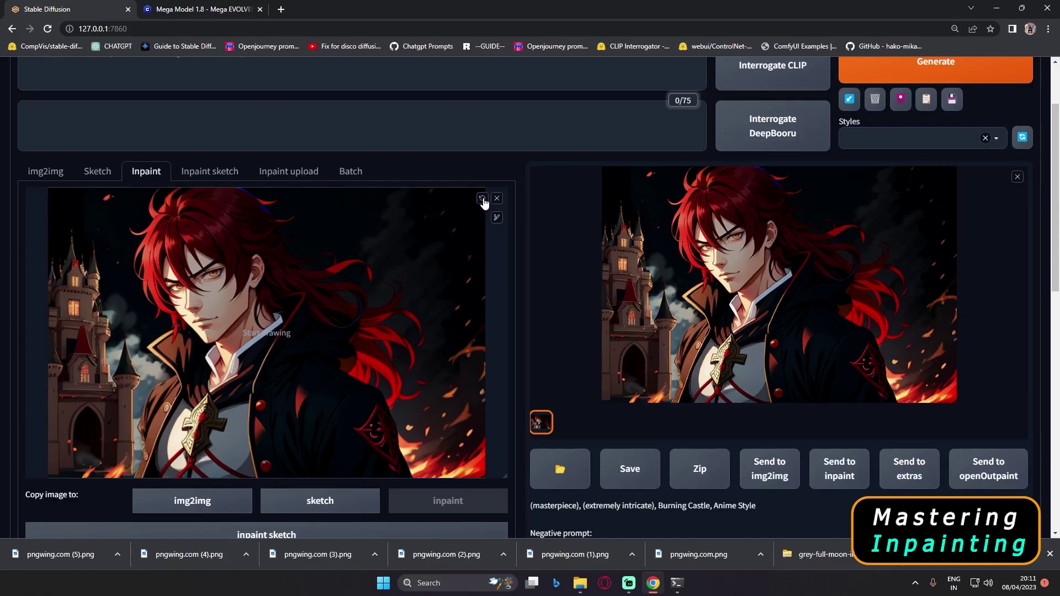
{"action": "scroll", "coordinate": [405, 360], "scroll_direction": "up", "scroll_amount": 1}
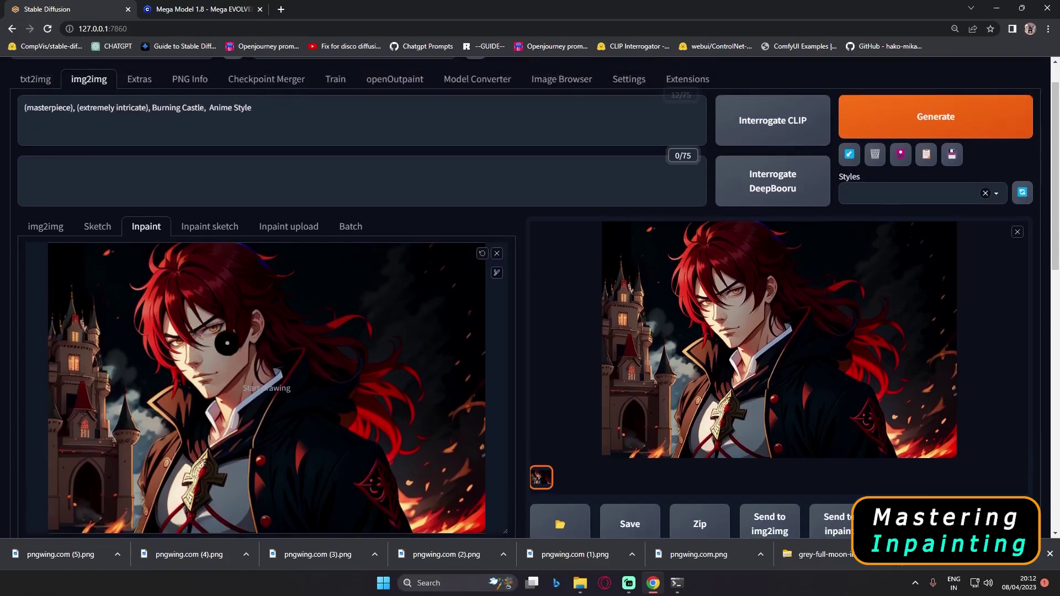
{"action": "scroll", "coordinate": [213, 371], "scroll_direction": "down", "scroll_amount": 1}
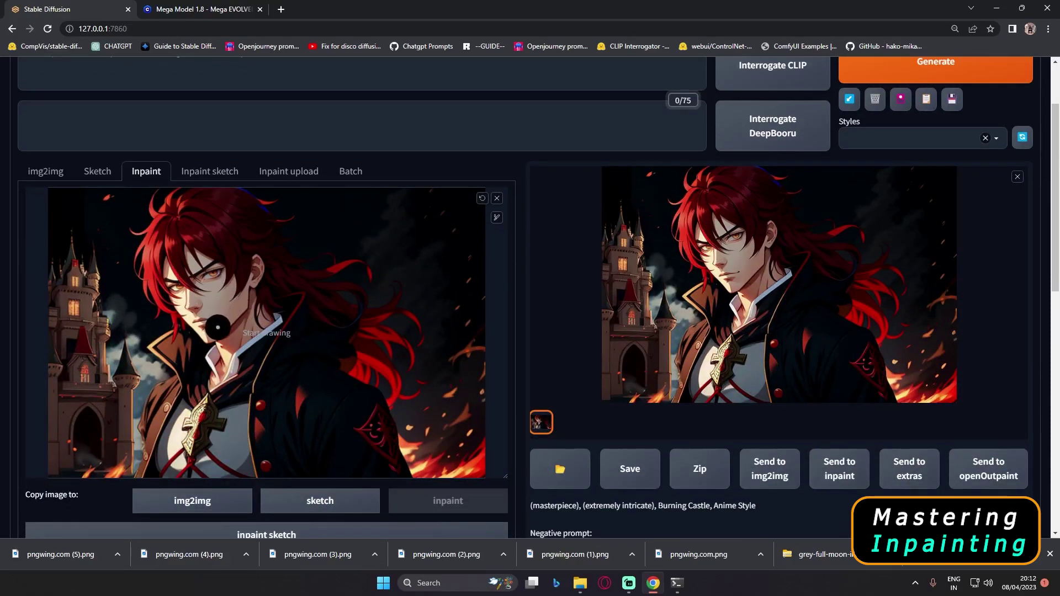
Mask the character's face and hair, and set the prompt to "(masterpiece), (extremely intricate),Handsome Anime Guy, Anime Style" with denoising strength 0.2.
{"action": "mouse_move", "coordinate": [210, 329]}
{"action": "left_mouse_down"}
{"action": "mouse_move", "coordinate": [152, 276]}
{"action": "mouse_move", "coordinate": [155, 288]}
{"action": "mouse_move", "coordinate": [149, 255]}
{"action": "mouse_move", "coordinate": [169, 213]}
{"action": "left_mouse_up"}
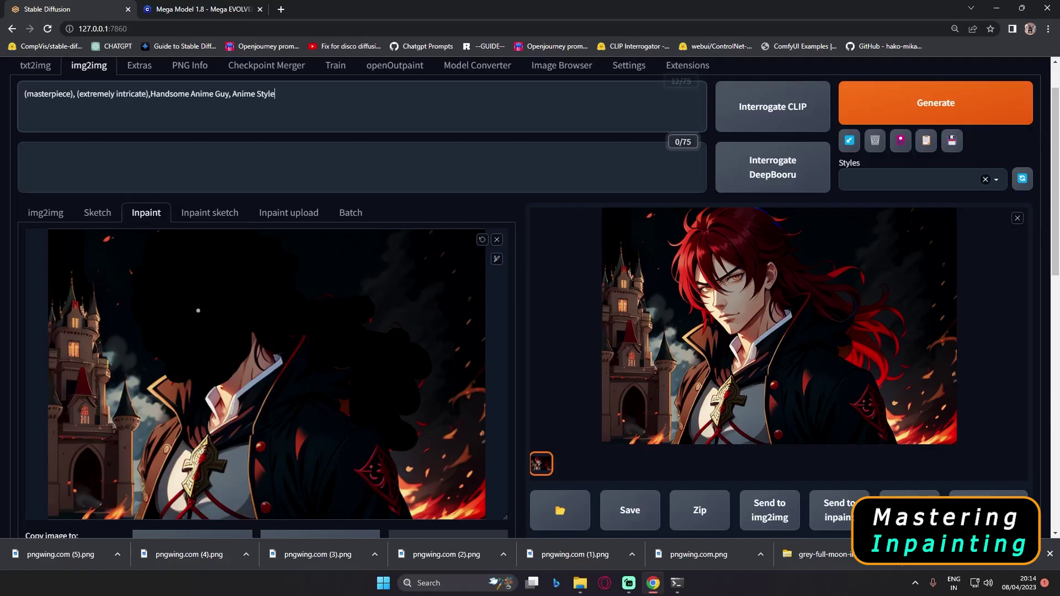
{"action": "scroll", "coordinate": [180, 408], "scroll_direction": "down", "scroll_amount": 7}
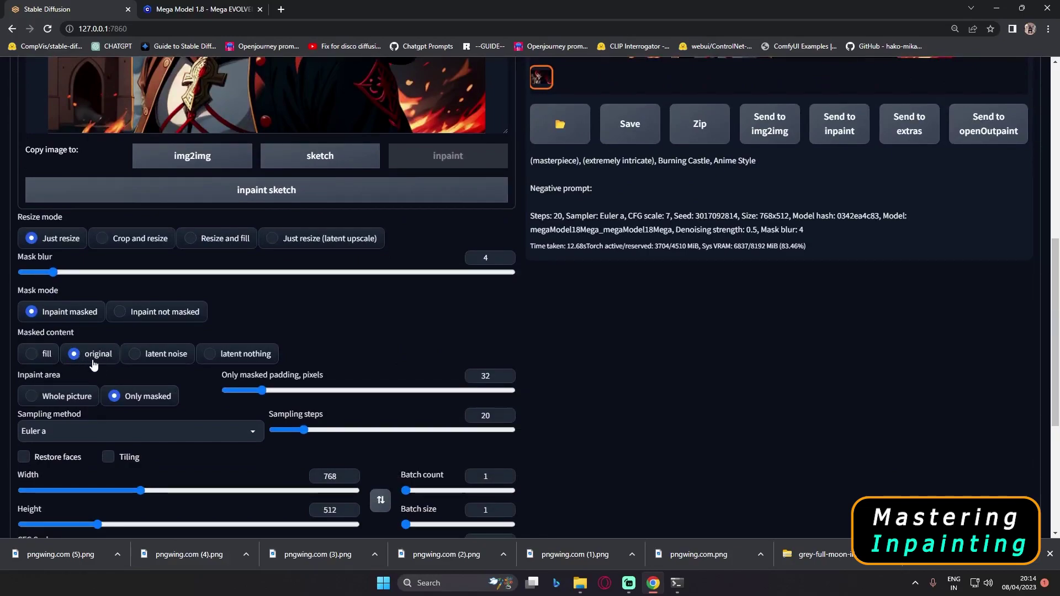
{"action": "scroll", "coordinate": [92, 362], "scroll_direction": "up", "scroll_amount": 1}
{"action": "scroll", "coordinate": [91, 360], "scroll_direction": "up", "scroll_amount": 5}
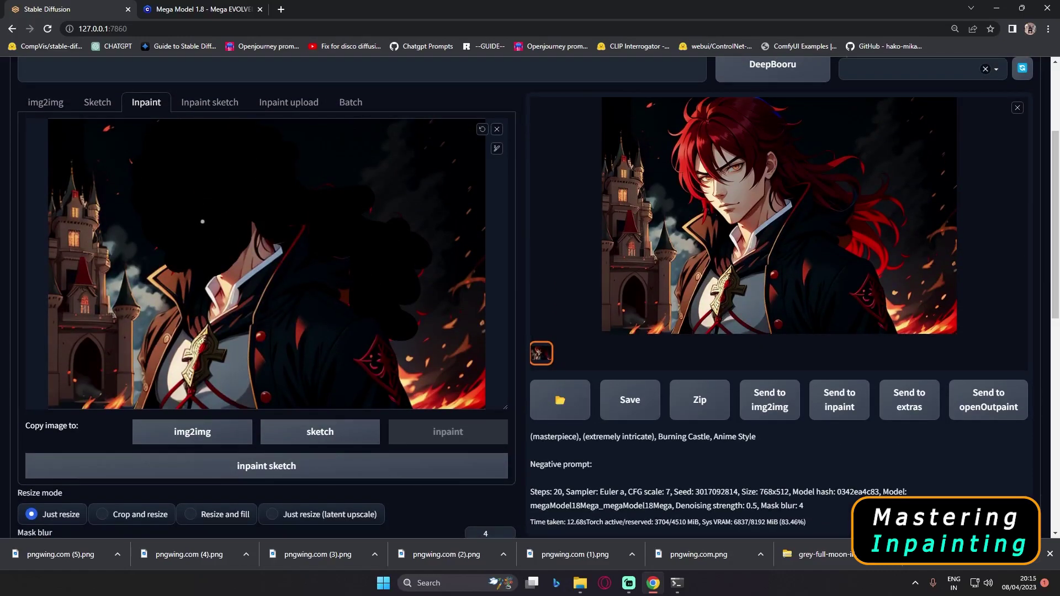
{"action": "scroll", "coordinate": [188, 359], "scroll_direction": "down", "scroll_amount": 10}
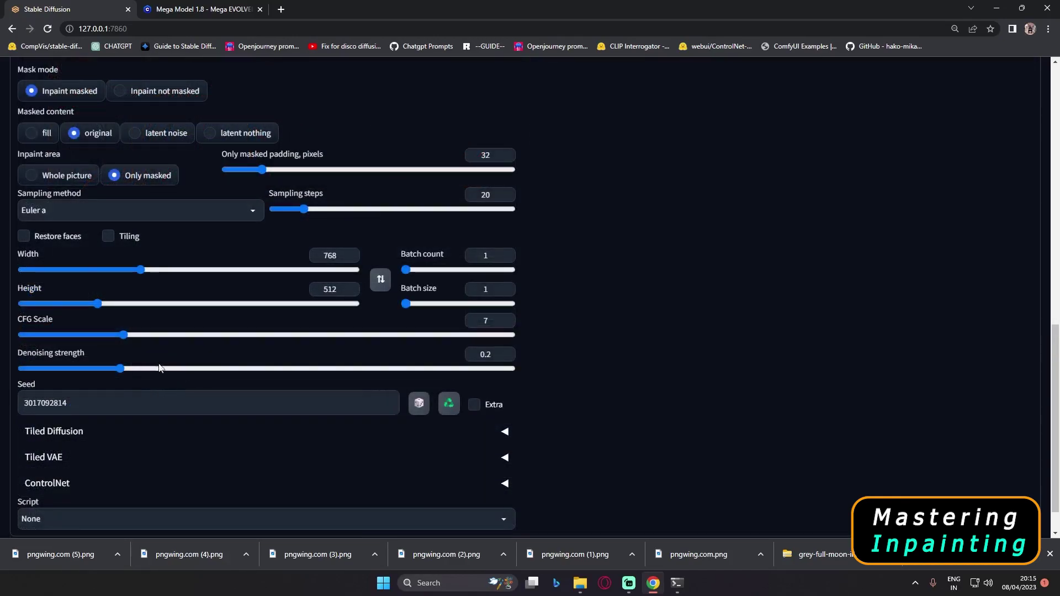
{"action": "scroll", "coordinate": [778, 416], "scroll_direction": "up", "scroll_amount": 10}
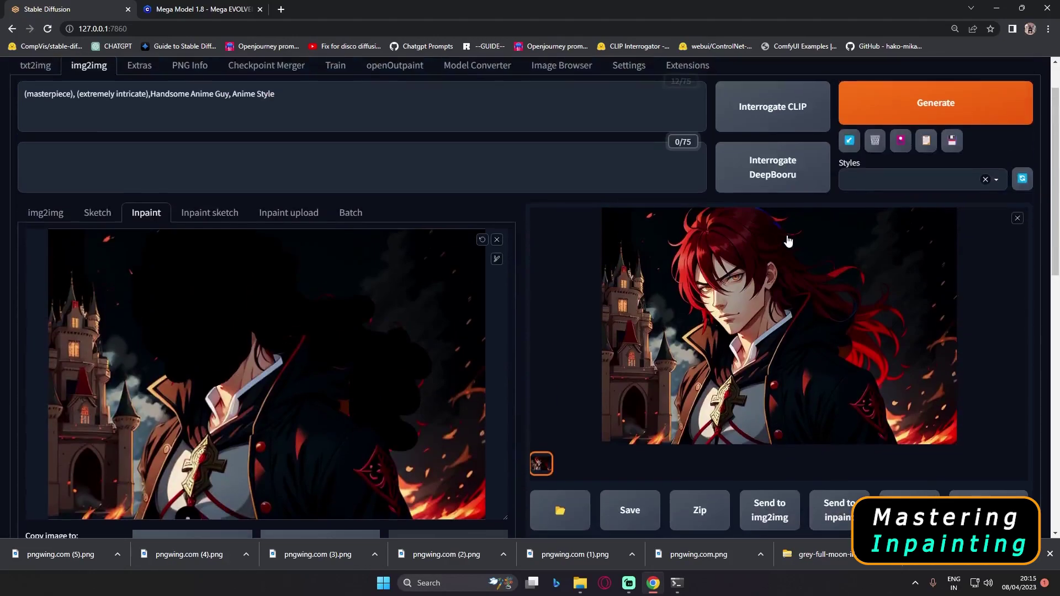
{"action": "scroll", "coordinate": [151, 479], "scroll_direction": "down", "scroll_amount": 7}
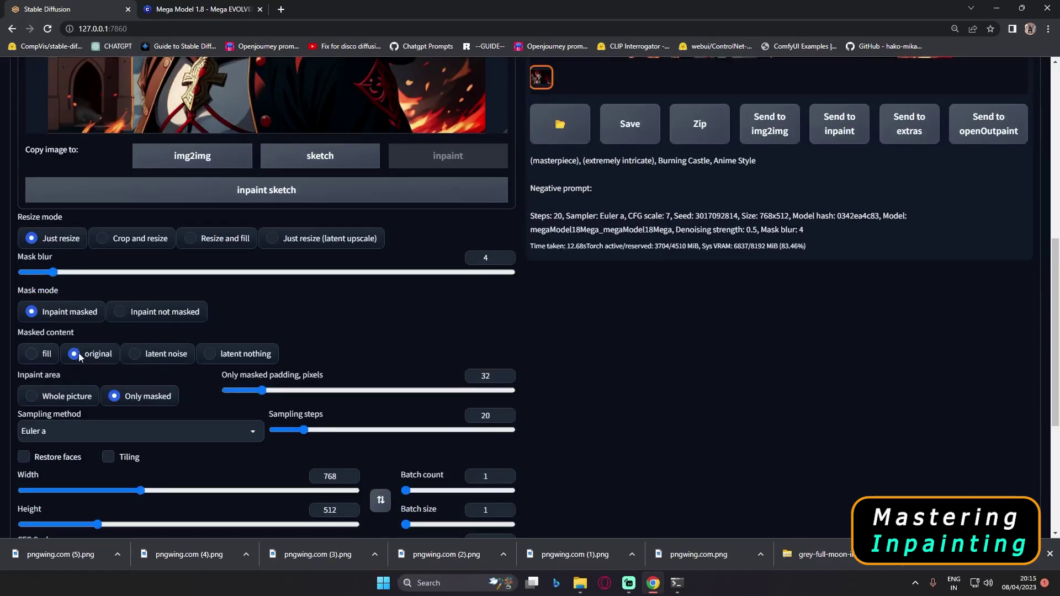
Regenerate the masked face and hair using original masked content and denoising strength 0.2.
{"action": "scroll", "coordinate": [653, 407], "scroll_direction": "up", "scroll_amount": 8}
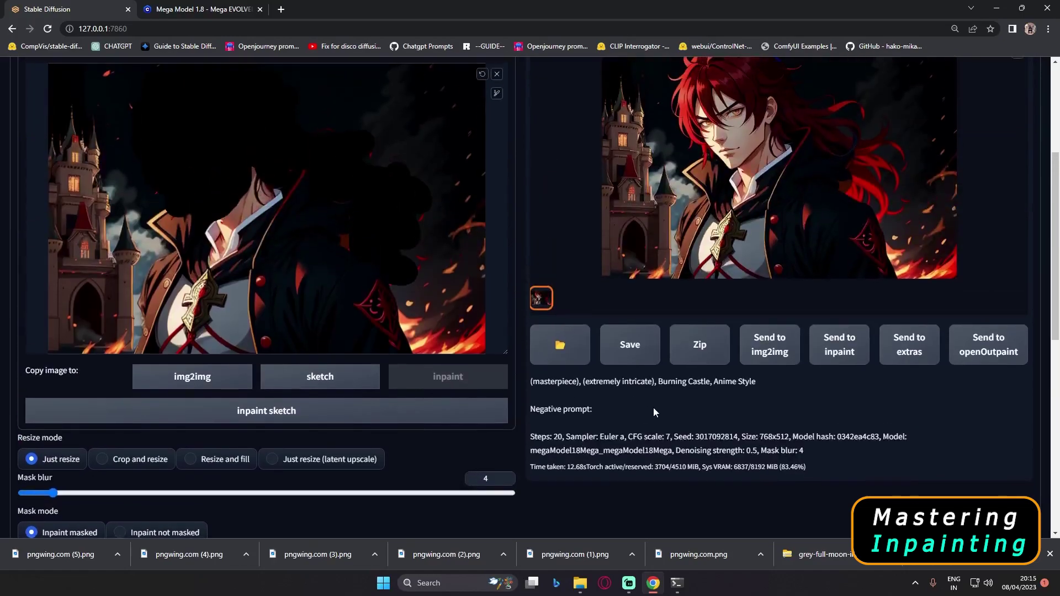
{"action": "scroll", "coordinate": [784, 354], "scroll_direction": "down", "scroll_amount": 1}
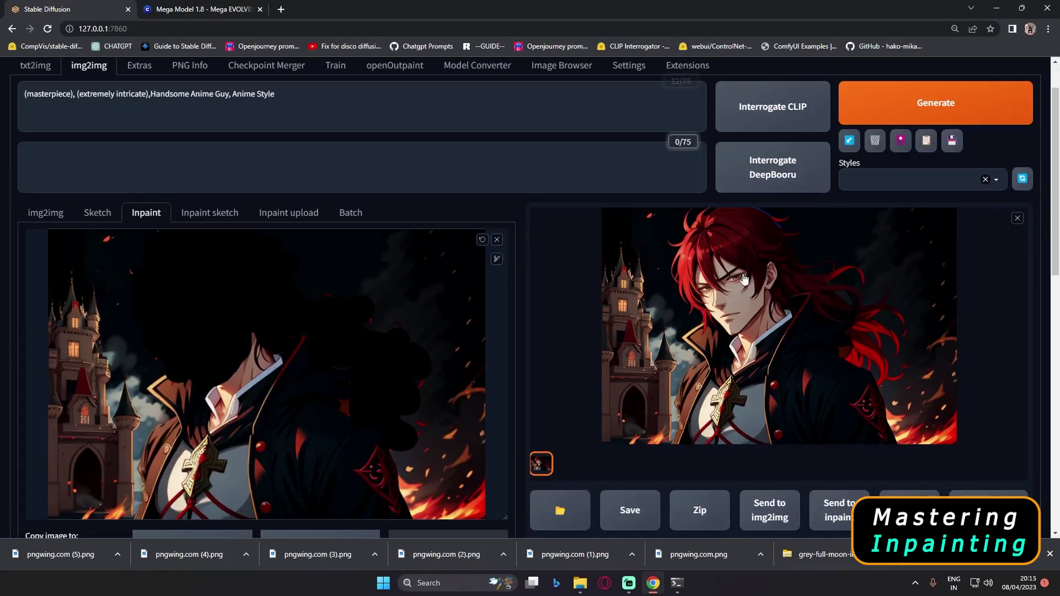
{"action": "scroll", "coordinate": [767, 294], "scroll_direction": "down", "scroll_amount": 1}
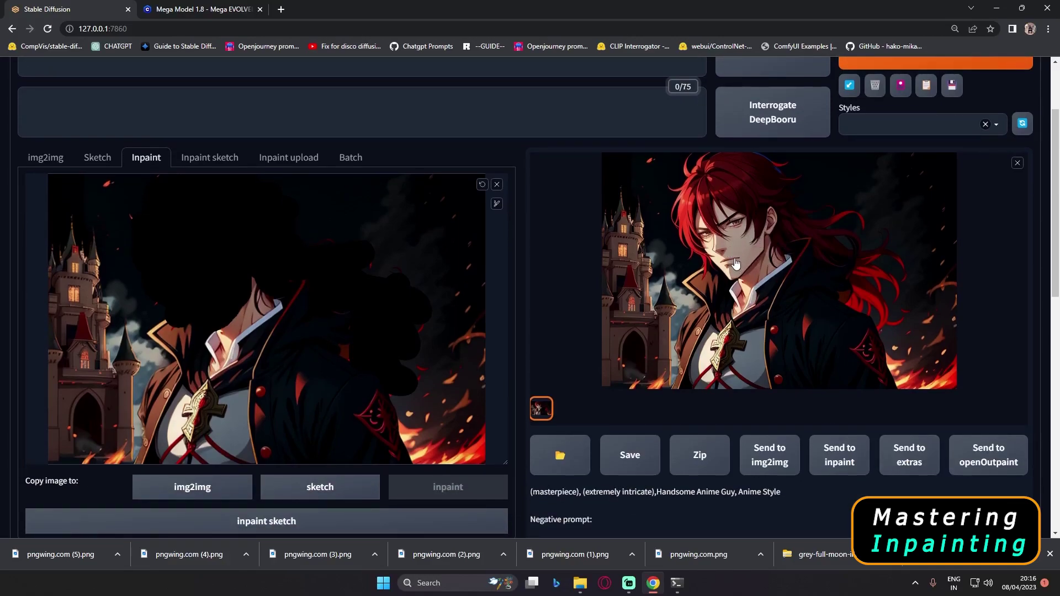
Switch the masked content to fill and regenerate the masked face and hair with the same denoising strength.
{"action": "scroll", "coordinate": [137, 466], "scroll_direction": "down", "scroll_amount": 5}
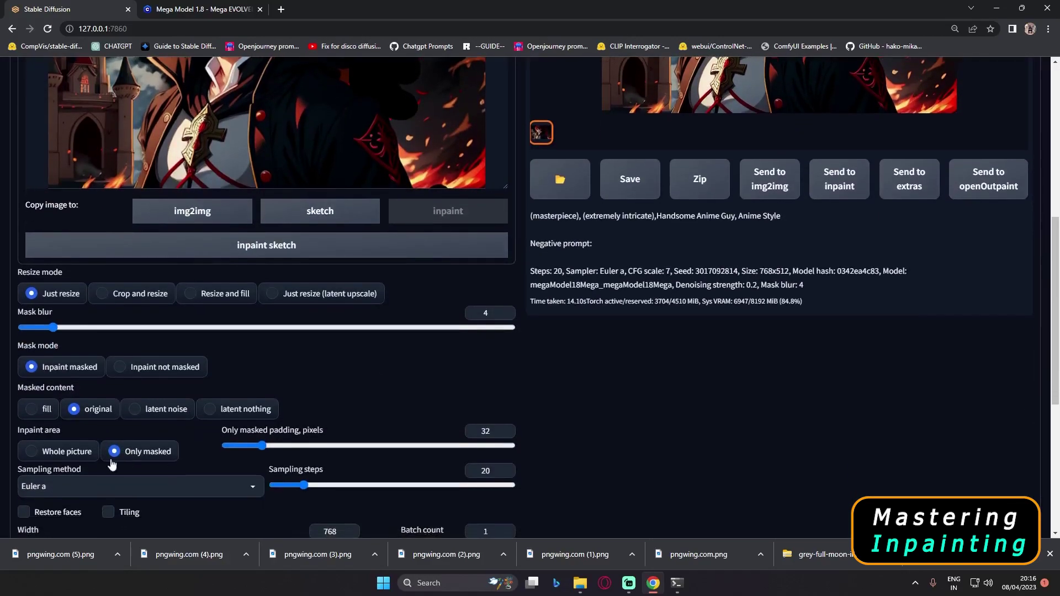
{"action": "left_click", "coordinate": [34, 410]}
{"action": "scroll", "coordinate": [706, 407], "scroll_direction": "up", "scroll_amount": 8}
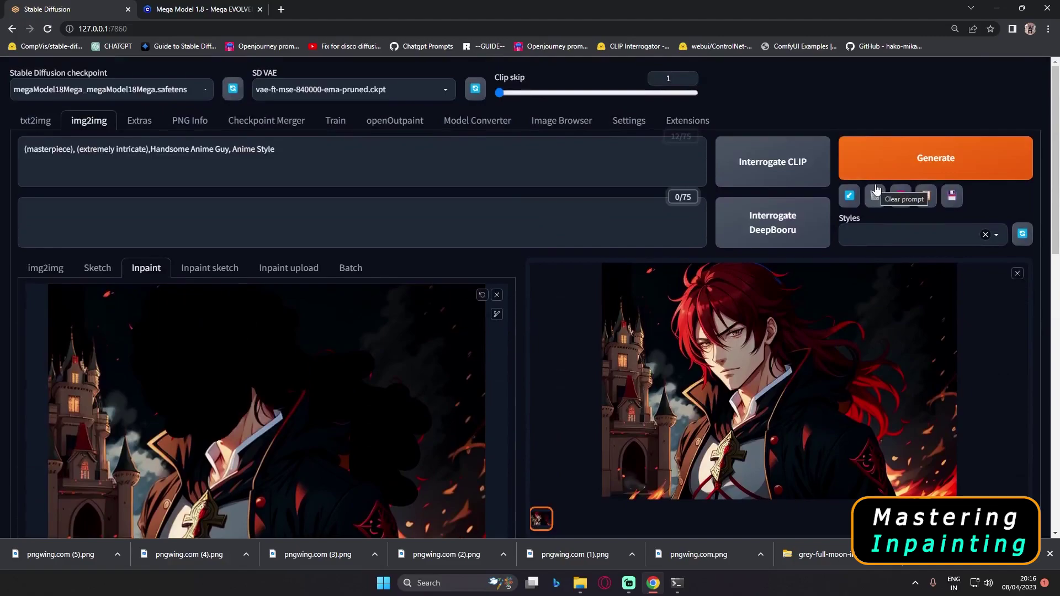
{"action": "left_click", "coordinate": [876, 166]}
{"action": "scroll", "coordinate": [787, 309], "scroll_direction": "down", "scroll_amount": 1}
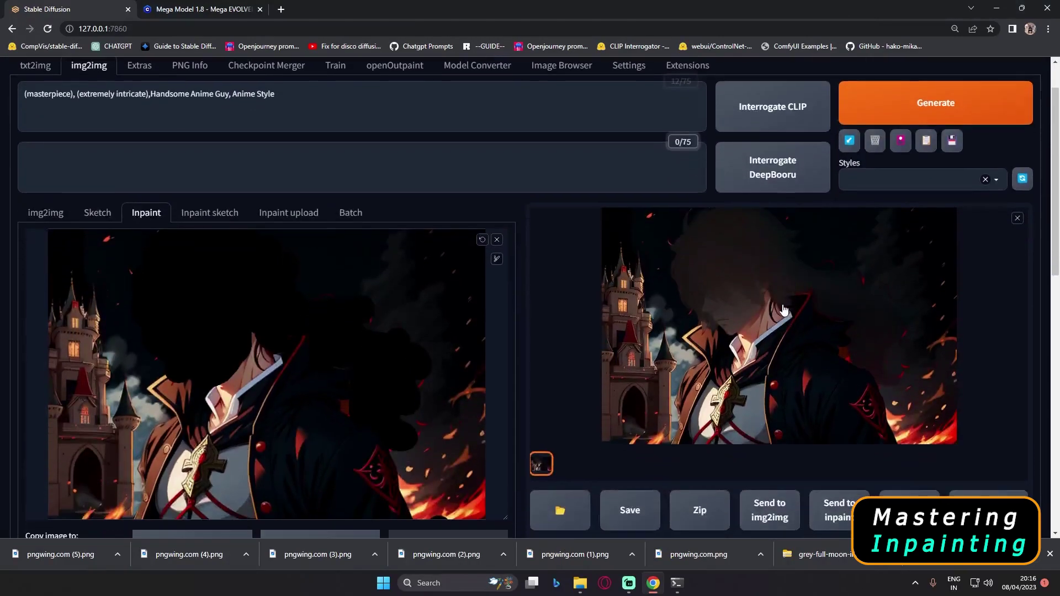
Set the denoising strength to 0.3, switch the masked content back to original, and regenerate the face and hair.
{"action": "scroll", "coordinate": [688, 322], "scroll_direction": "down", "scroll_amount": 6}
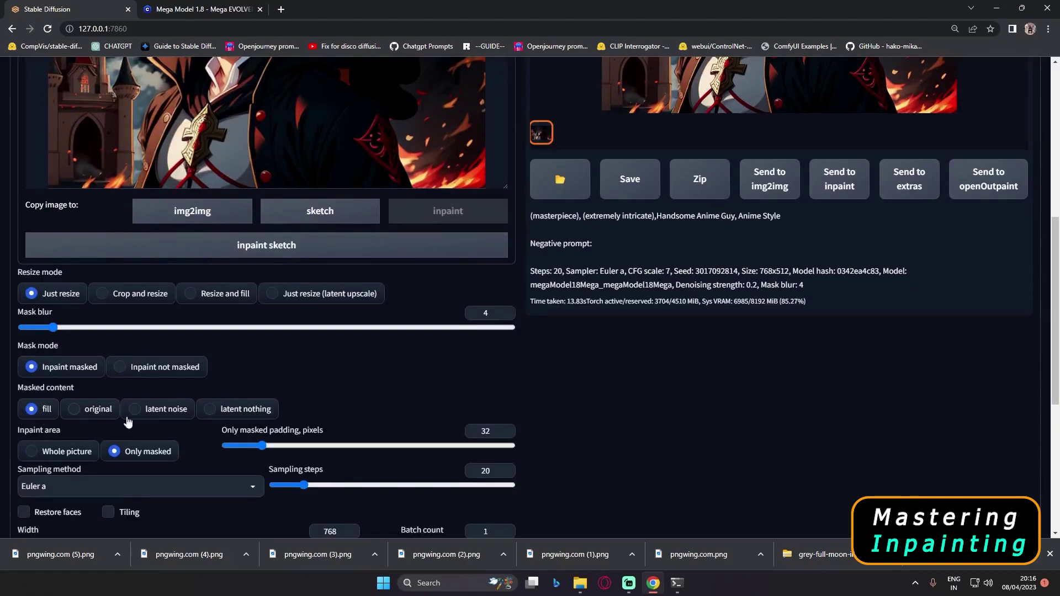
{"action": "scroll", "coordinate": [479, 361], "scroll_direction": "down", "scroll_amount": 5}
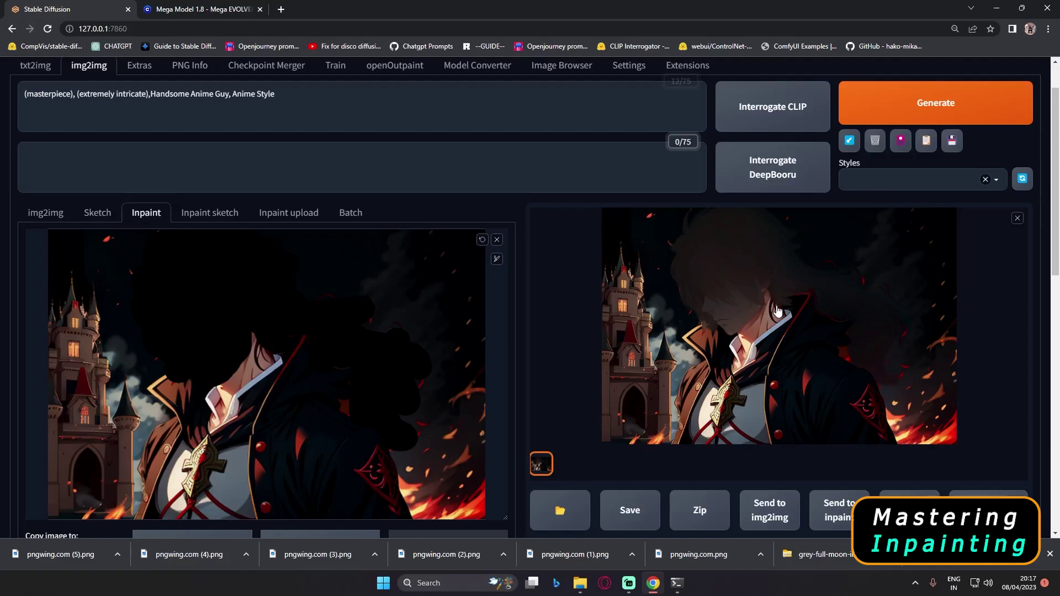
{"action": "scroll", "coordinate": [331, 497], "scroll_direction": "down", "scroll_amount": 8}
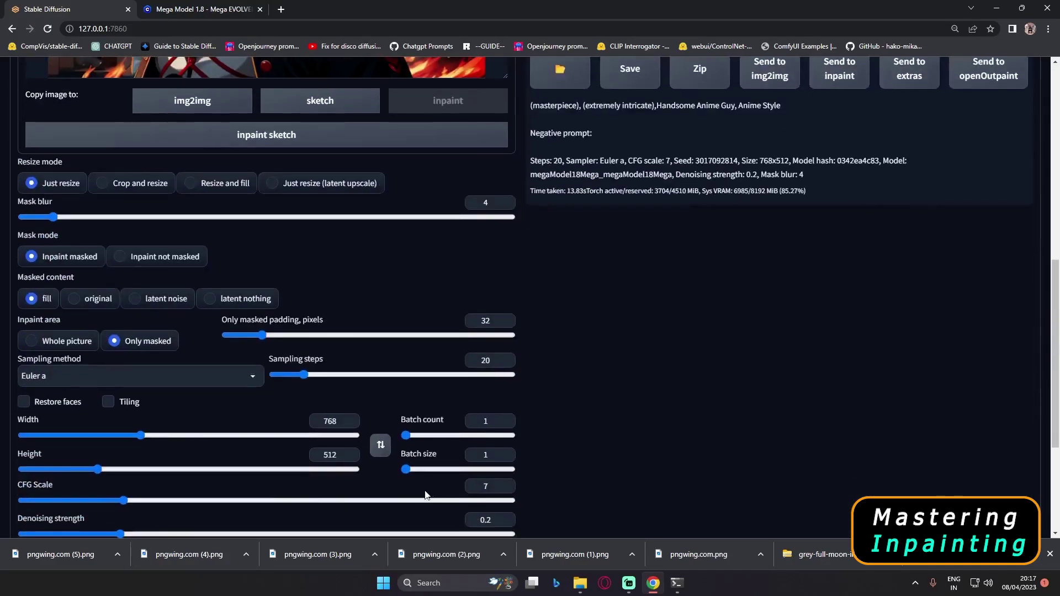
{"action": "scroll", "coordinate": [420, 495], "scroll_direction": "down", "scroll_amount": 2}
{"action": "left_click", "coordinate": [169, 424]}
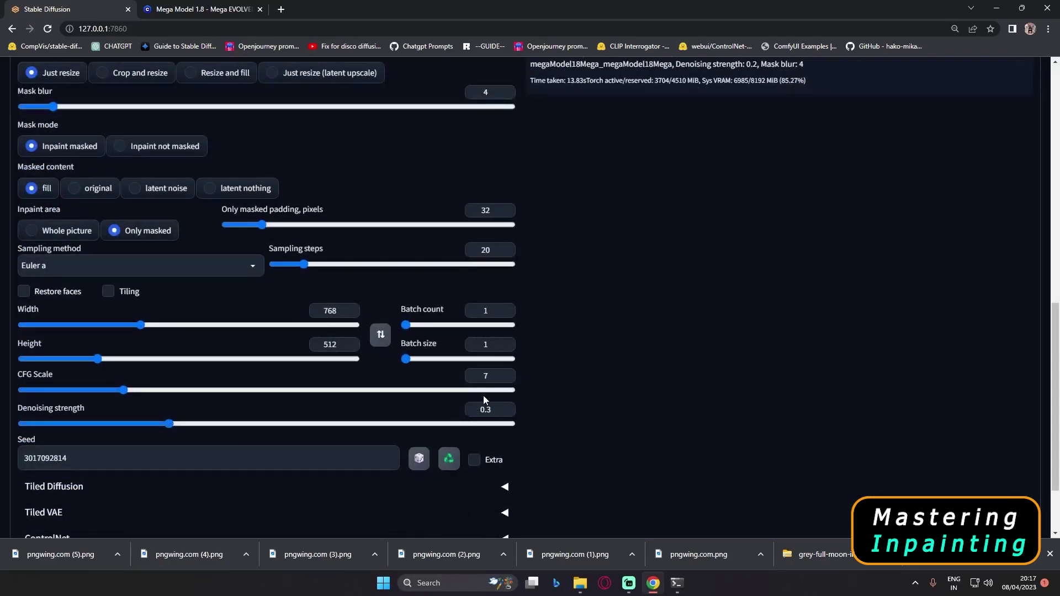
{"action": "scroll", "coordinate": [472, 404], "scroll_direction": "up", "scroll_amount": 4}
{"action": "left_click", "coordinate": [74, 408]}
{"action": "scroll", "coordinate": [97, 396], "scroll_direction": "up", "scroll_amount": 7}
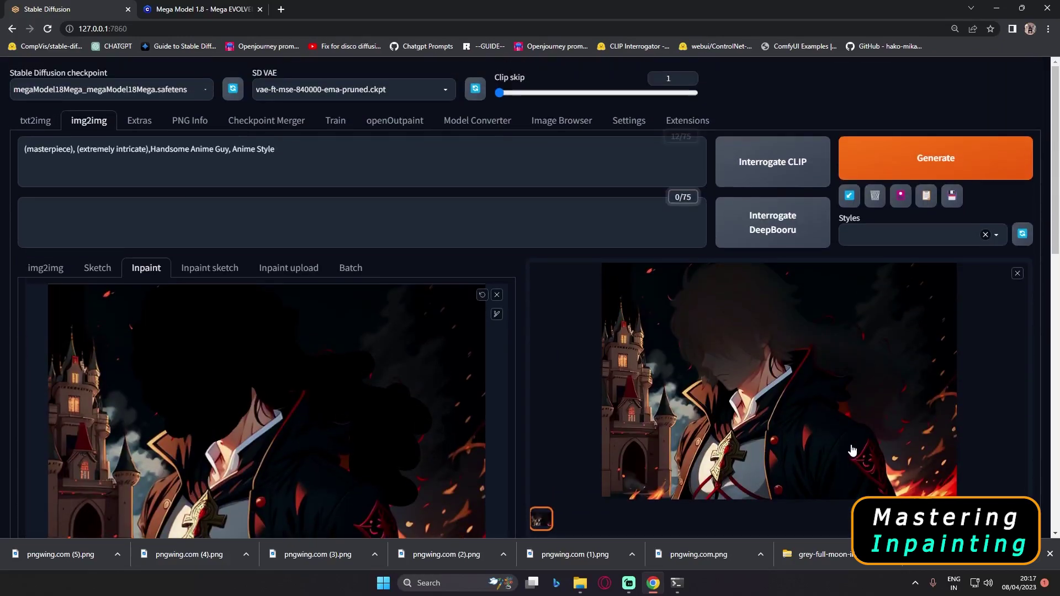
{"action": "scroll", "coordinate": [839, 304], "scroll_direction": "down", "scroll_amount": 1}
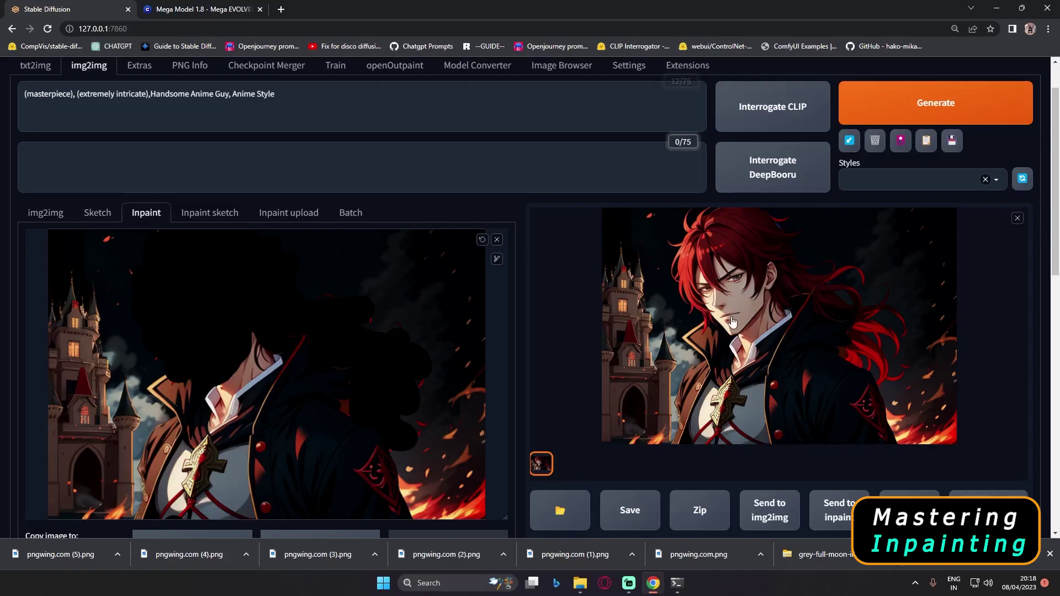
Regenerate the face and hair with fill masked content at denoising strength 0.3, and inspect the enlarged image.
{"action": "scroll", "coordinate": [733, 322], "scroll_direction": "down", "scroll_amount": 6}
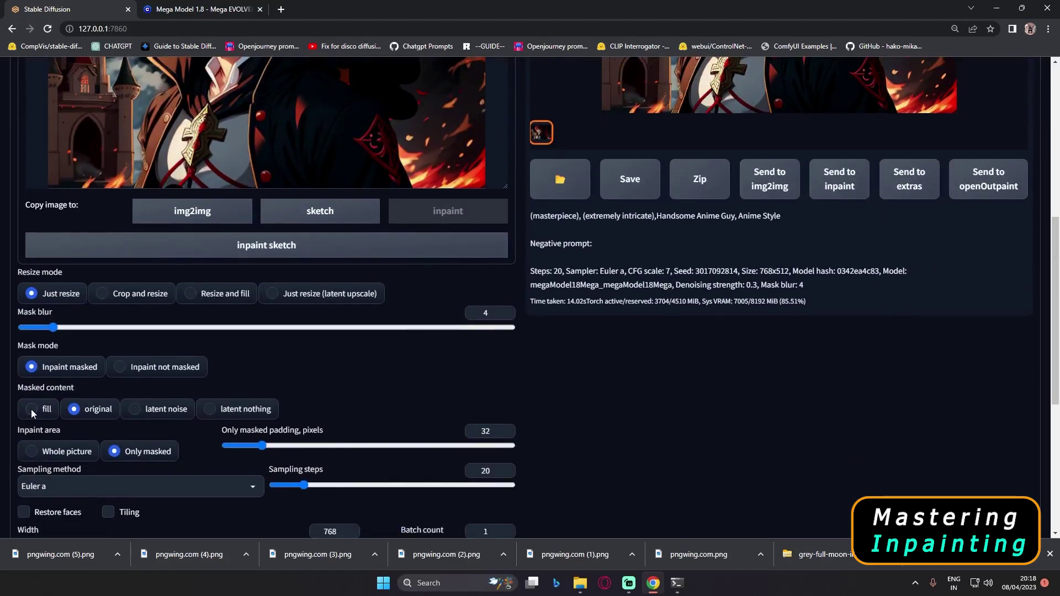
{"action": "left_click", "coordinate": [31, 409]}
{"action": "scroll", "coordinate": [317, 422], "scroll_direction": "down", "scroll_amount": 3}
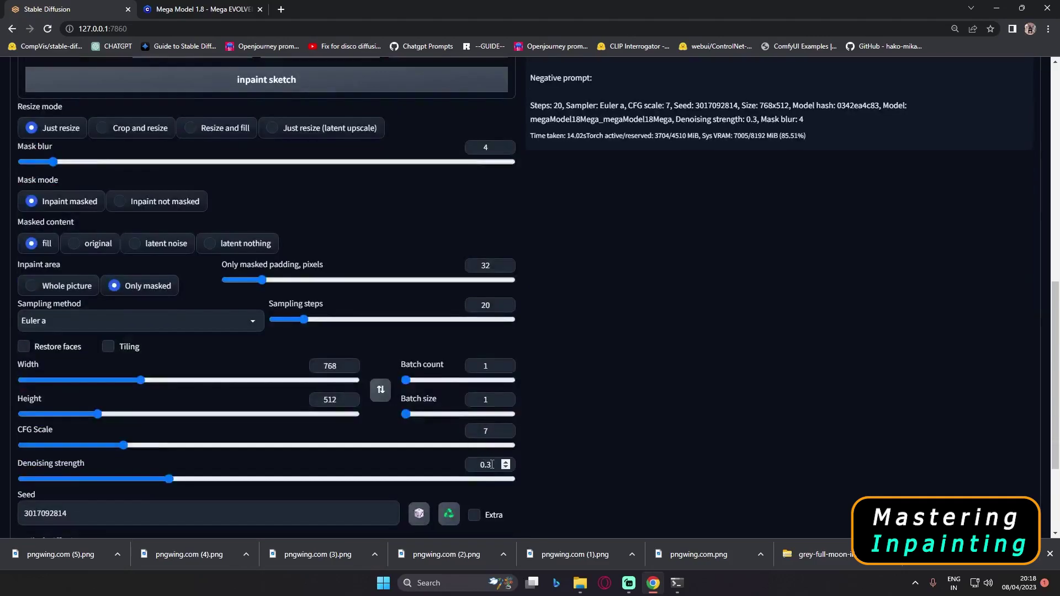
{"action": "scroll", "coordinate": [840, 442], "scroll_direction": "up", "scroll_amount": 9}
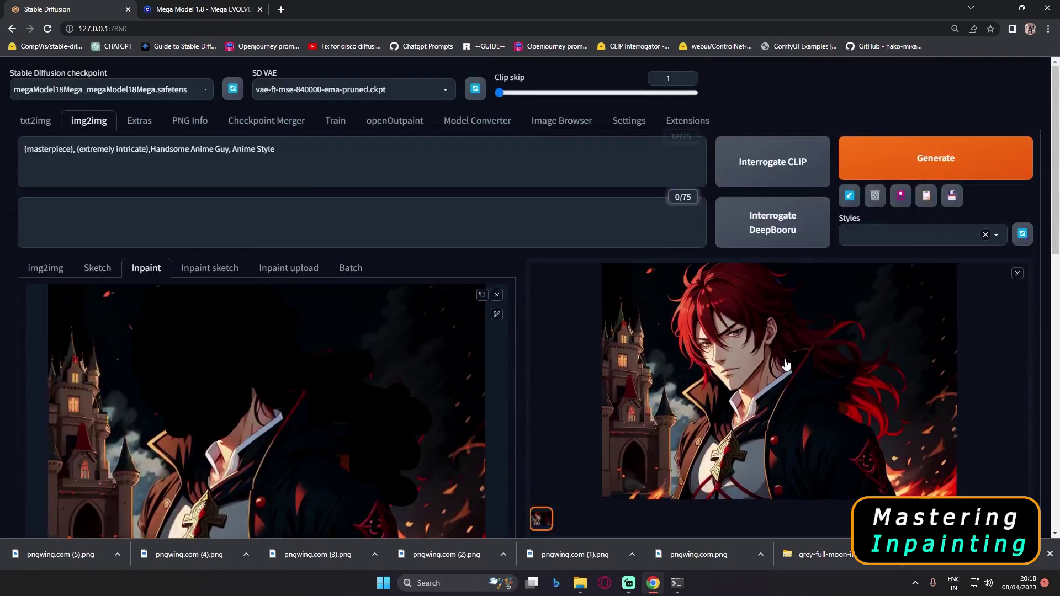
{"action": "scroll", "coordinate": [732, 388], "scroll_direction": "down", "scroll_amount": 1}
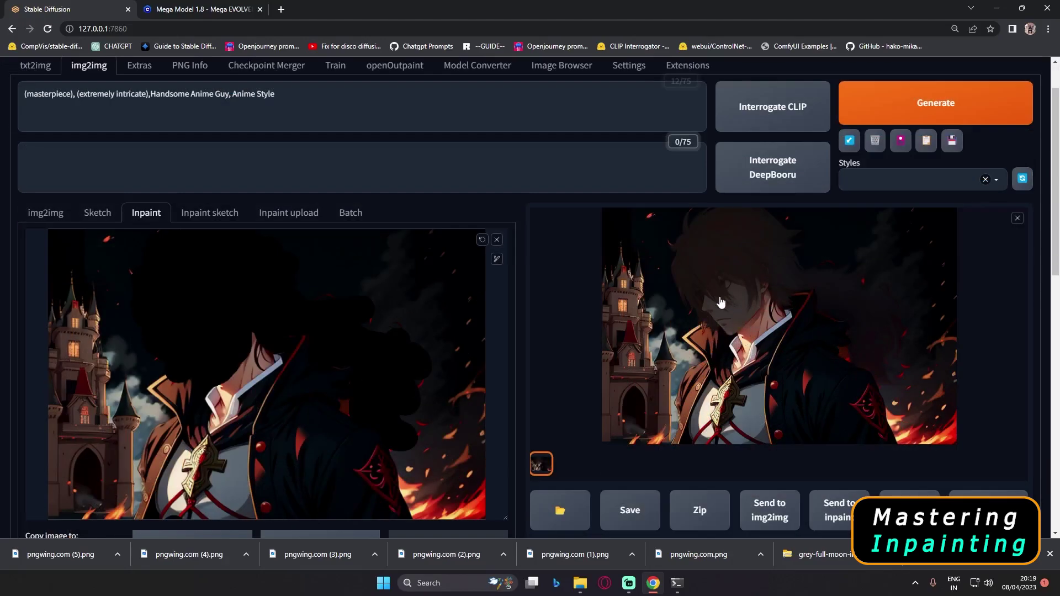
{"action": "left_click", "coordinate": [715, 313]}
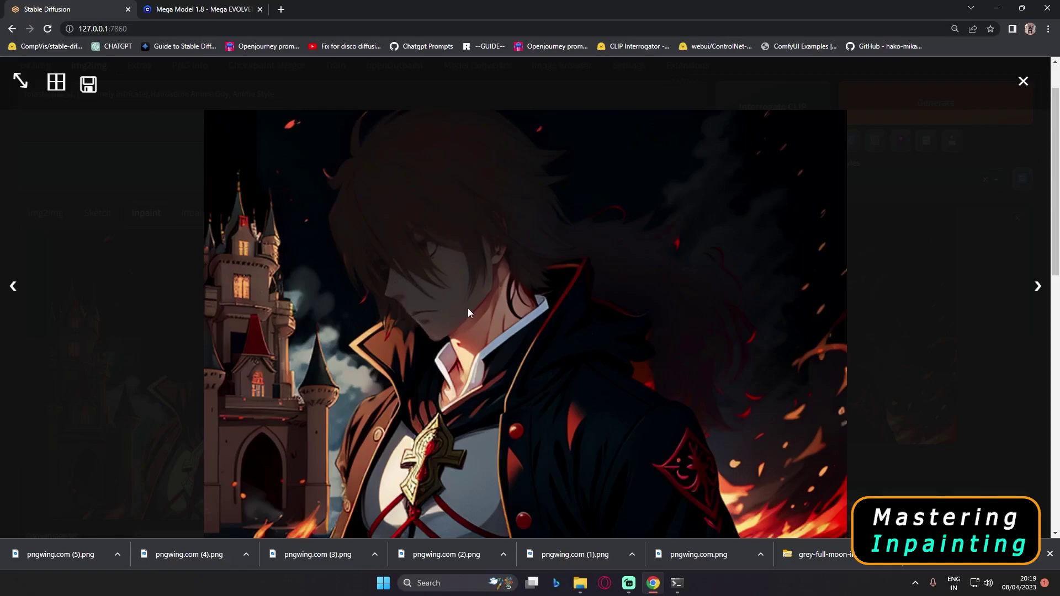
{"action": "left_click", "coordinate": [445, 257]}
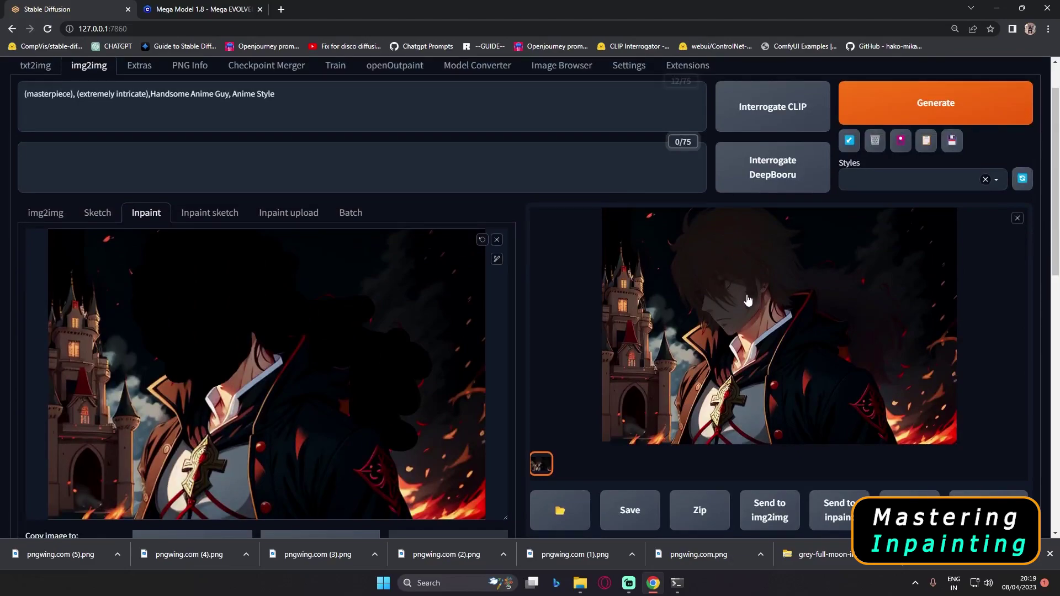
Raise the denoising strength to 0.4 with fill masked content, regenerate, and inspect the enlarged image.
{"action": "scroll", "coordinate": [560, 409], "scroll_direction": "down", "scroll_amount": 10}
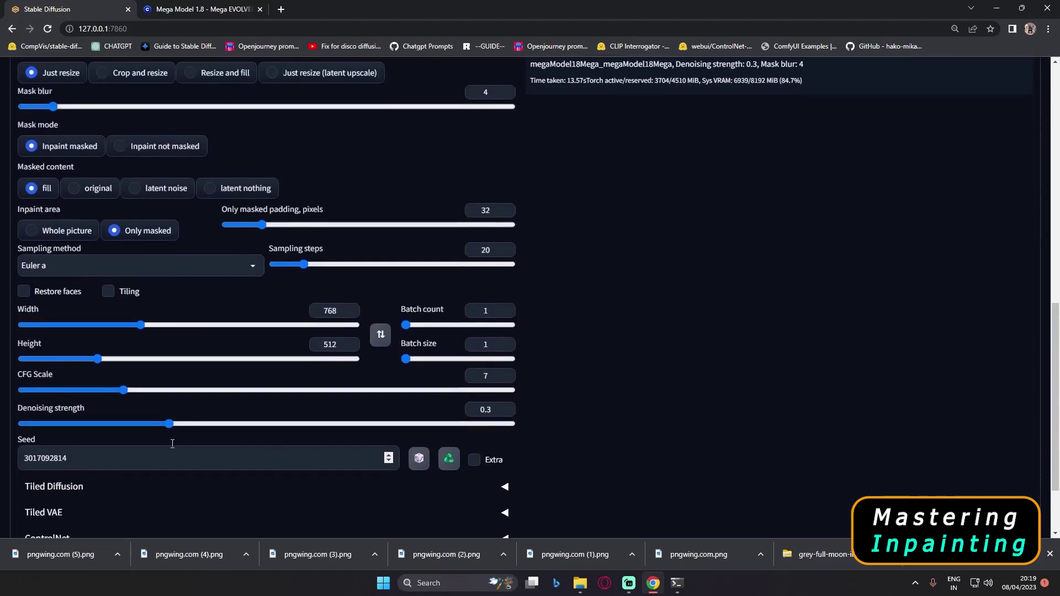
{"action": "left_click_drag", "start_coordinate": [169, 424], "coordinate": [218, 424]}
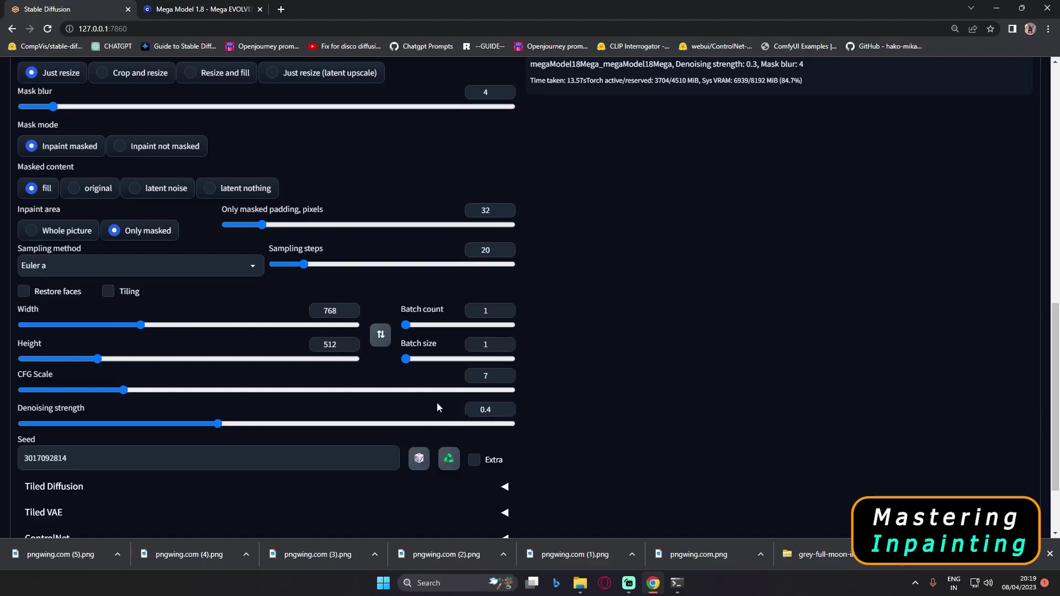
{"action": "scroll", "coordinate": [734, 406], "scroll_direction": "up", "scroll_amount": 10}
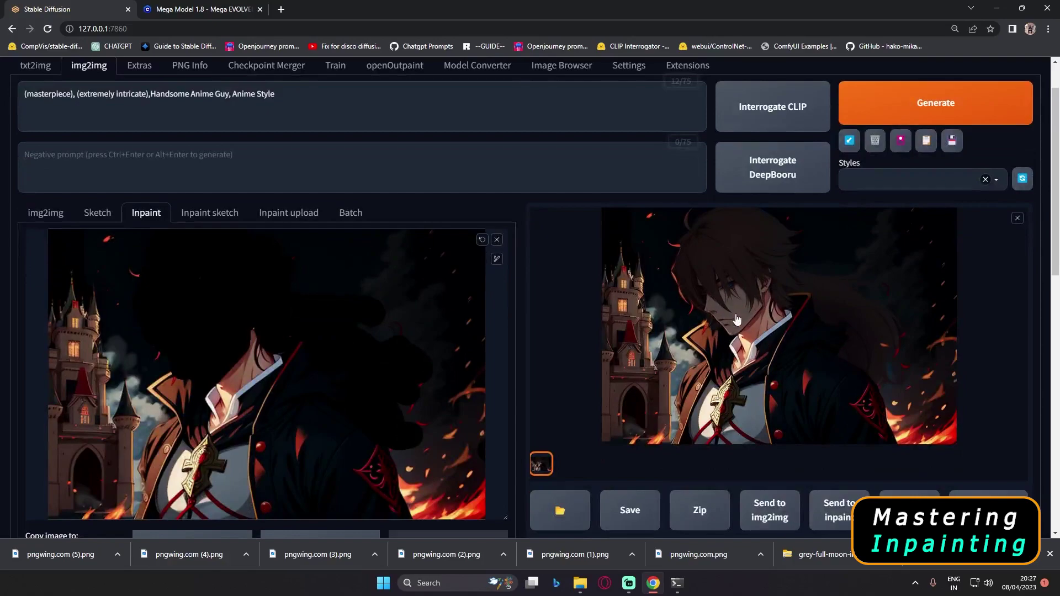
{"action": "left_click", "coordinate": [714, 313]}
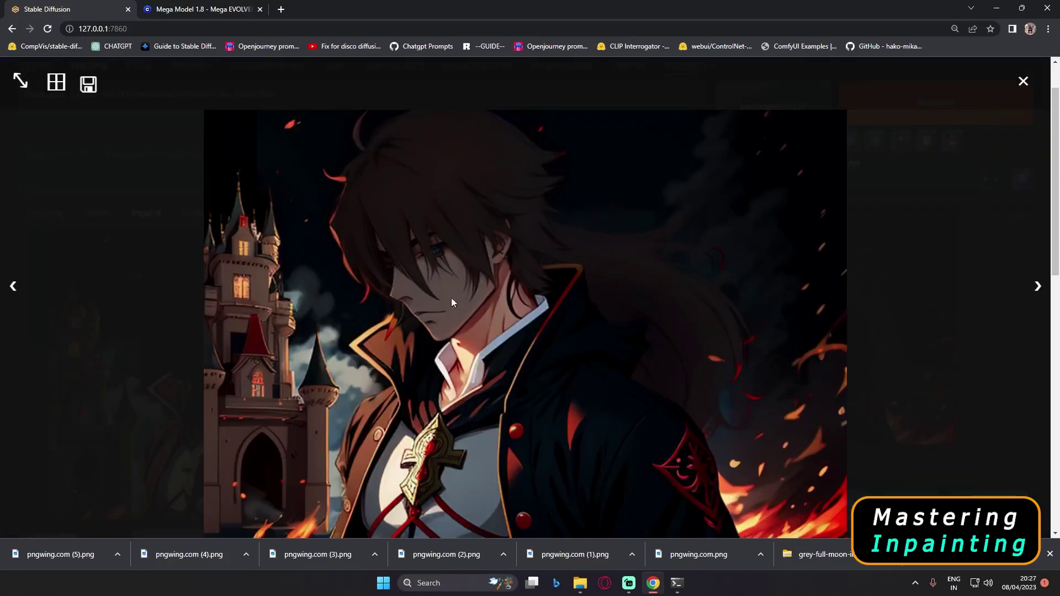
{"action": "left_click", "coordinate": [466, 293]}
Raise the denoising strength to 0.5 with fill masked content, regenerate the face and hair, and inspect the enlarged image.
{"action": "scroll", "coordinate": [466, 294], "scroll_direction": "down", "scroll_amount": 5}
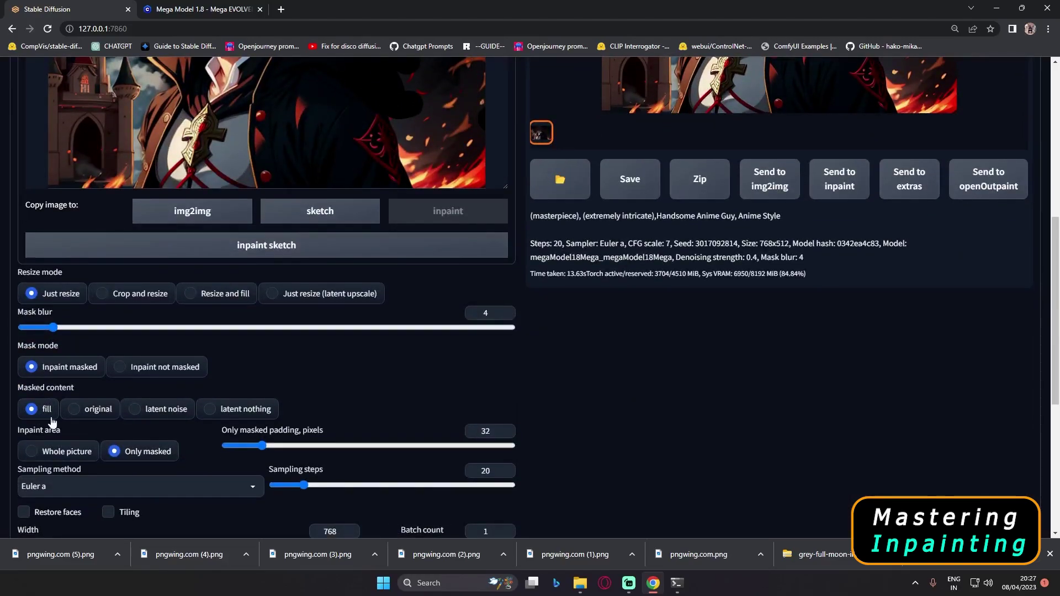
{"action": "scroll", "coordinate": [406, 436], "scroll_direction": "down", "scroll_amount": 3}
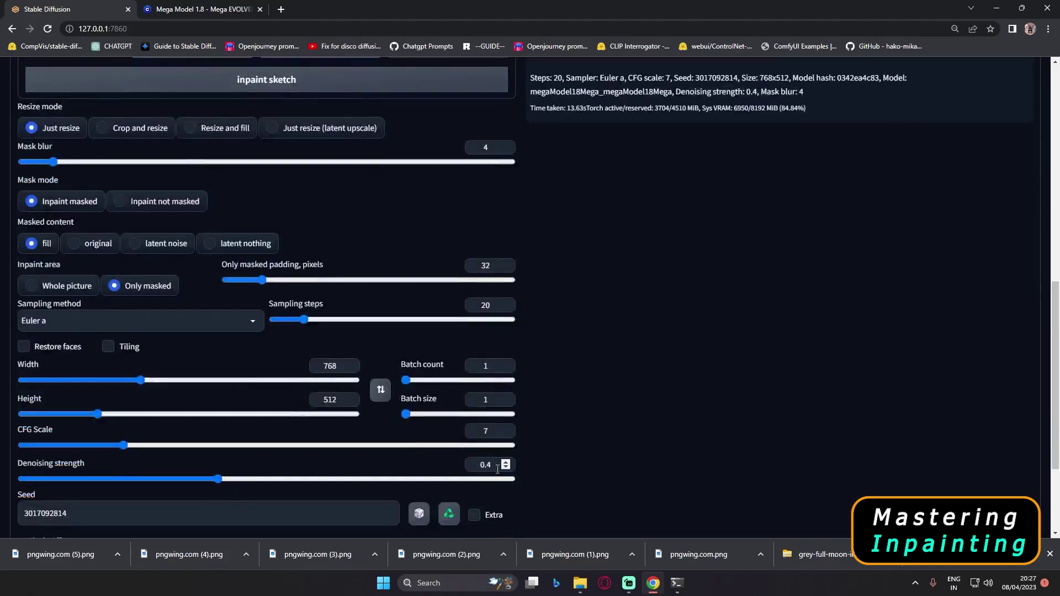
{"action": "scroll", "coordinate": [497, 470], "scroll_direction": "up", "scroll_amount": 8}
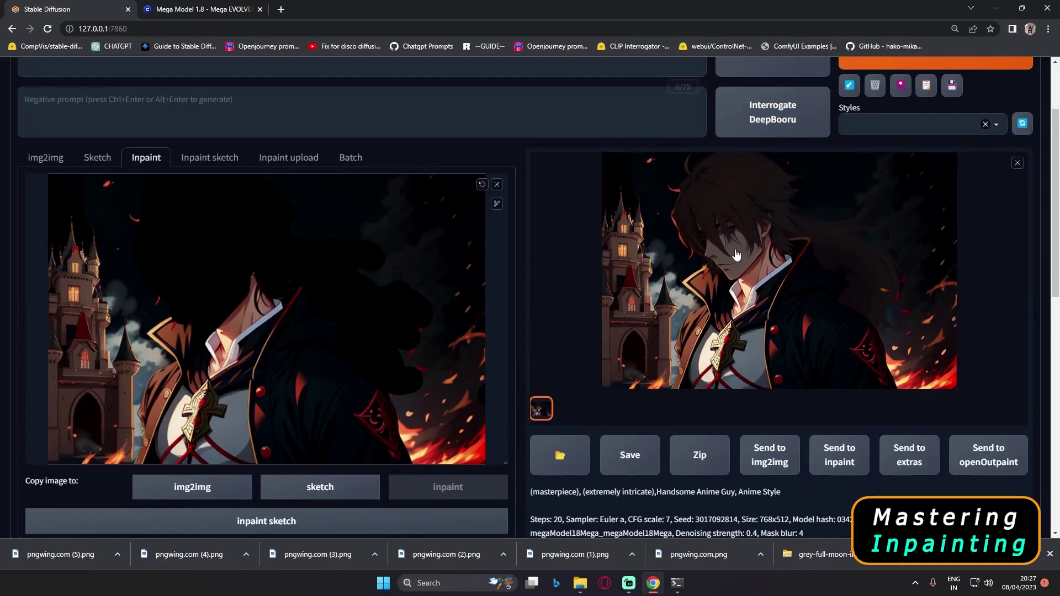
{"action": "scroll", "coordinate": [217, 424], "scroll_direction": "down", "scroll_amount": 8}
{"action": "left_click_drag", "start_coordinate": [216, 424], "coordinate": [268, 426]}
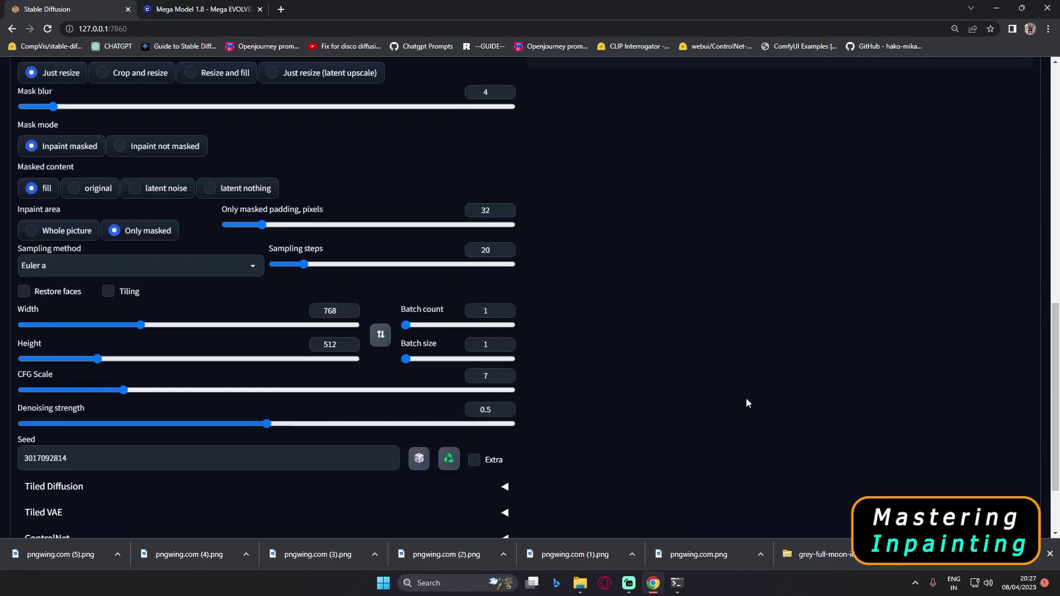
{"action": "scroll", "coordinate": [747, 398], "scroll_direction": "up", "scroll_amount": 10}
{"action": "left_click", "coordinate": [889, 172]}
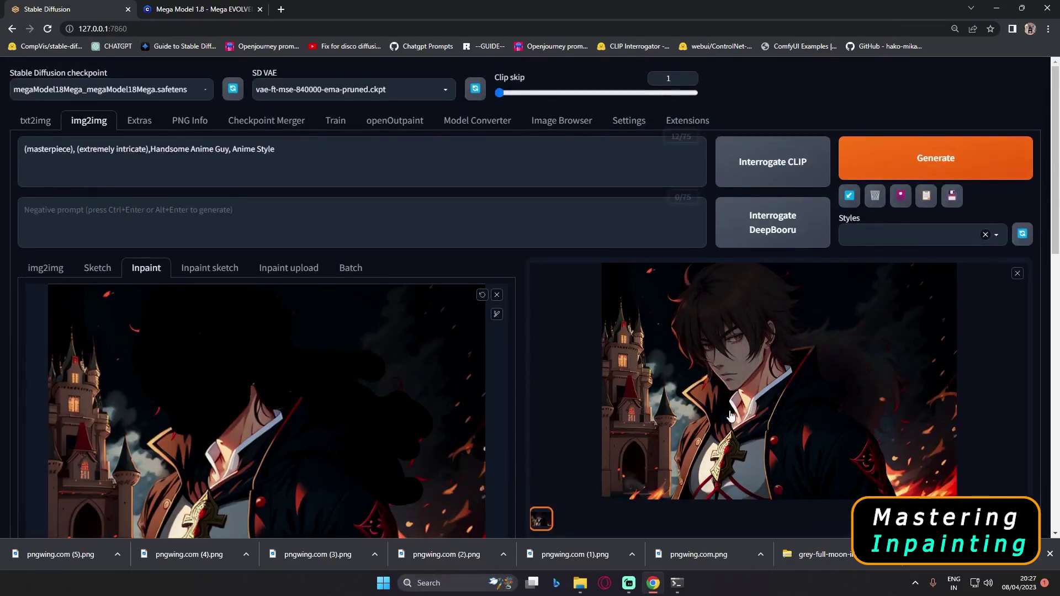
{"action": "scroll", "coordinate": [740, 381], "scroll_direction": "down", "scroll_amount": 1}
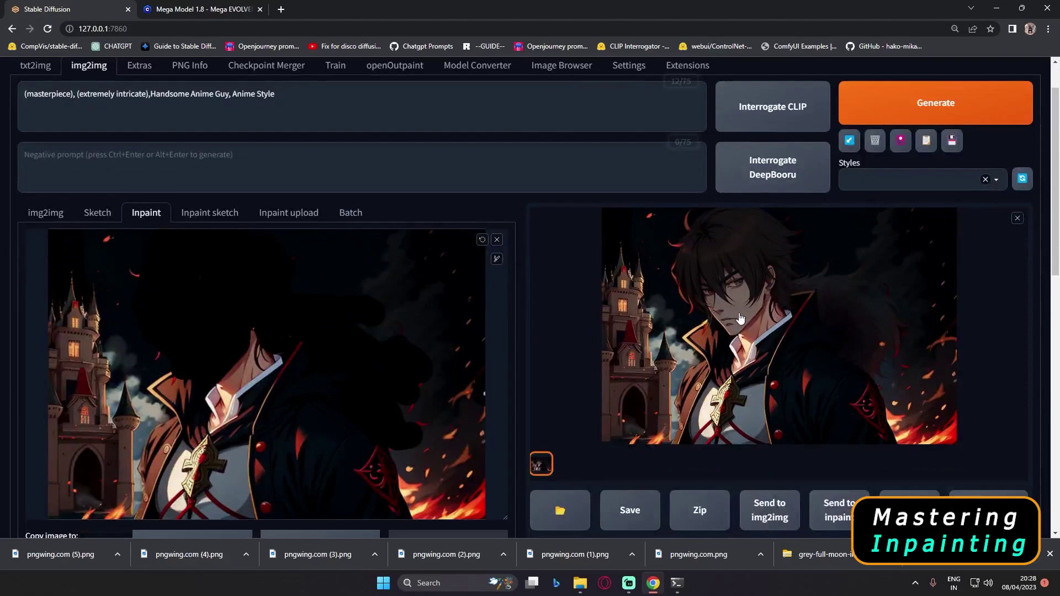
{"action": "left_click", "coordinate": [744, 322]}
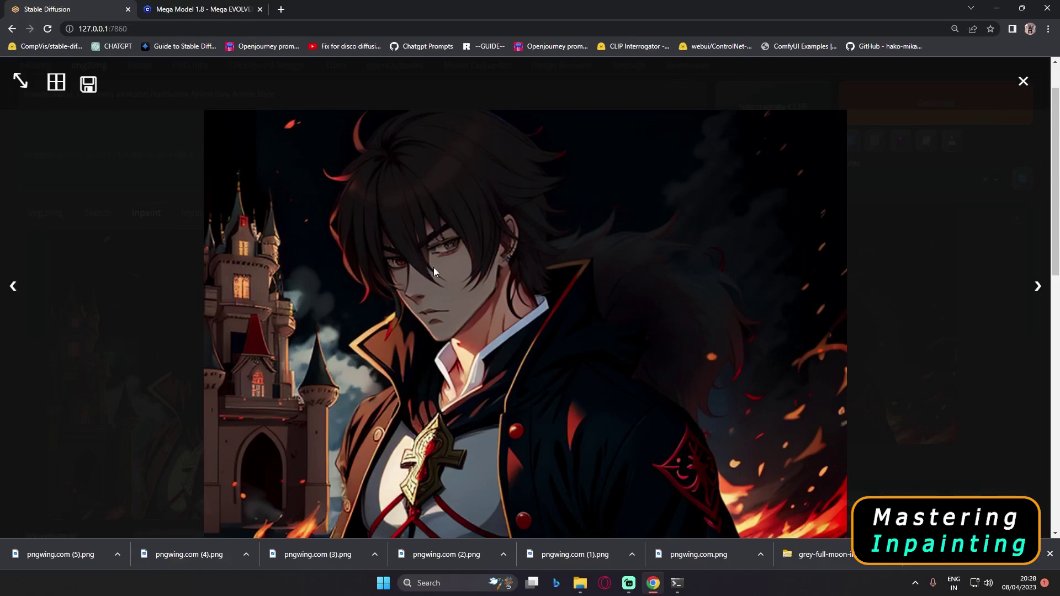
{"action": "left_click", "coordinate": [459, 291]}
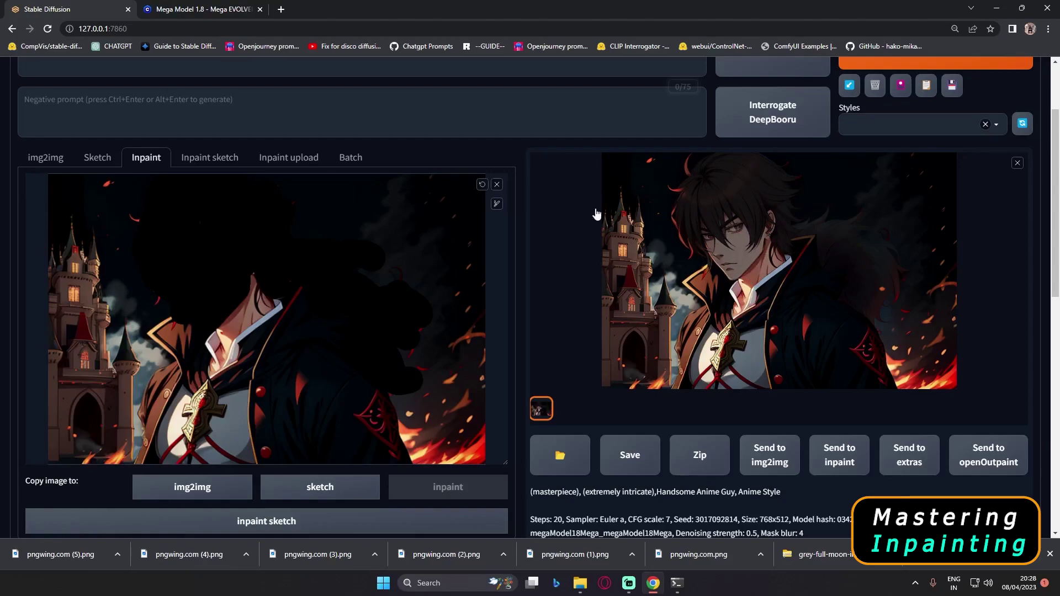
Clear the mask, load the regenerated dark-haired image as the new inpaint source, and mask the character's face.
{"action": "left_click", "coordinate": [482, 185]}
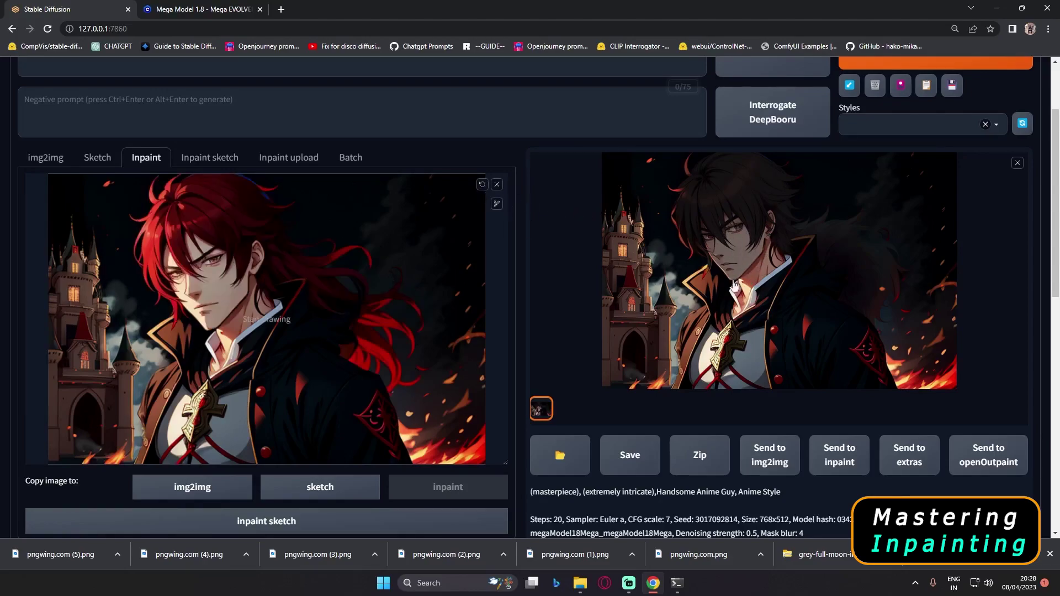
{"action": "mouse_move", "coordinate": [791, 249]}
{"action": "left_mouse_down"}
{"action": "mouse_move", "coordinate": [241, 336]}
{"action": "mouse_move", "coordinate": [230, 289]}
{"action": "left_mouse_up"}
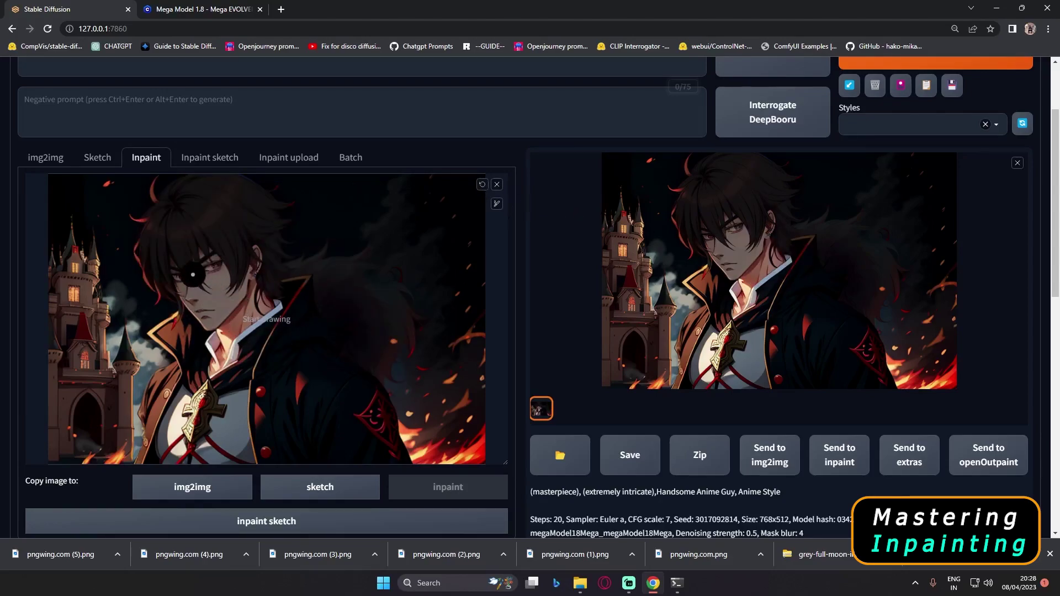
{"action": "mouse_move", "coordinate": [192, 294]}
{"action": "left_mouse_down"}
{"action": "mouse_move", "coordinate": [217, 322]}
{"action": "mouse_move", "coordinate": [247, 289]}
{"action": "mouse_move", "coordinate": [259, 249]}
{"action": "mouse_move", "coordinate": [218, 271]}
{"action": "mouse_move", "coordinate": [200, 249]}
{"action": "mouse_move", "coordinate": [212, 287]}
{"action": "mouse_move", "coordinate": [177, 262]}
{"action": "left_mouse_up"}
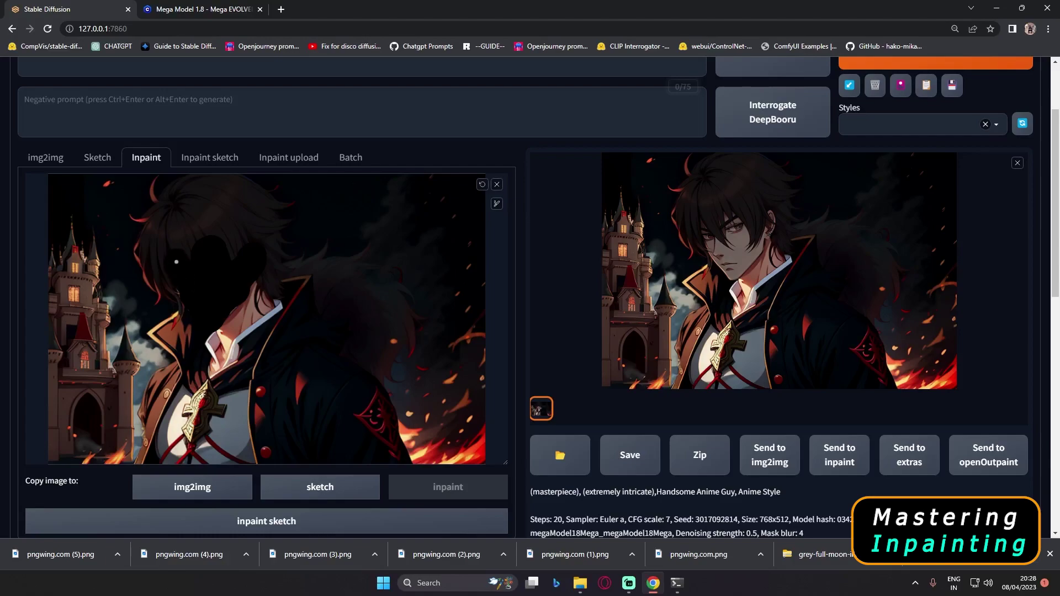
{"action": "left_click_drag", "start_coordinate": [217, 298], "coordinate": [230, 301]}
Regenerate the masked face with original masked content at denoising strength 0.5, and inspect the enlarged image.
{"action": "scroll", "coordinate": [216, 264], "scroll_direction": "down", "scroll_amount": 6}
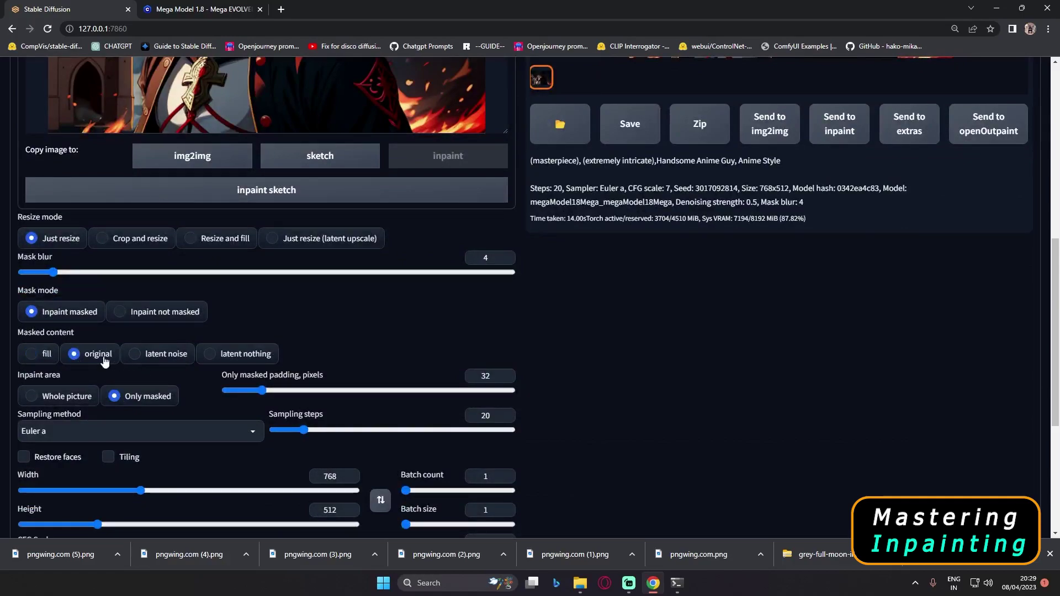
{"action": "scroll", "coordinate": [466, 434], "scroll_direction": "down", "scroll_amount": 4}
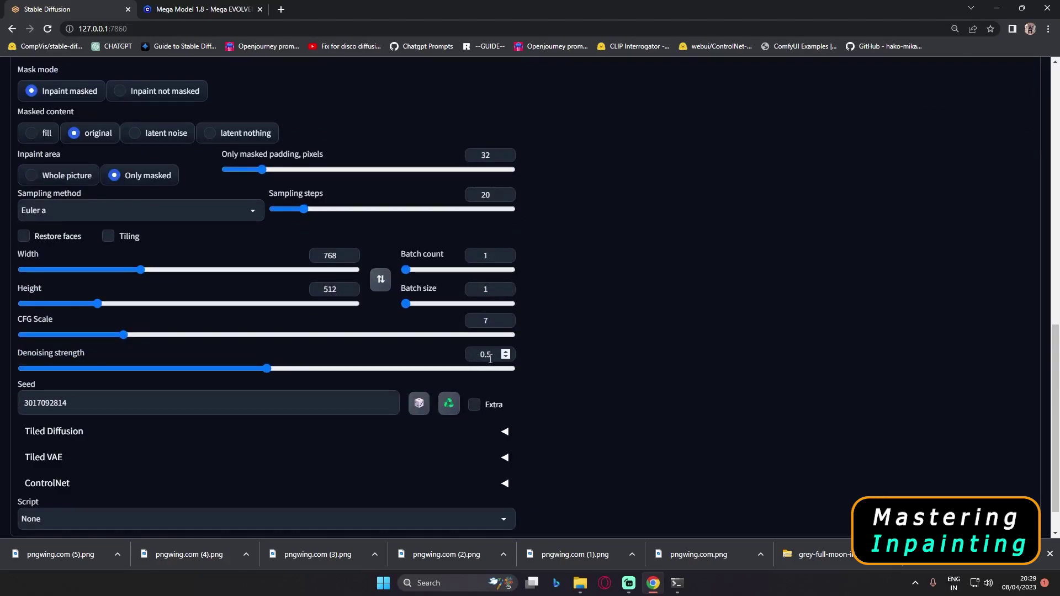
{"action": "scroll", "coordinate": [491, 359], "scroll_direction": "up", "scroll_amount": 12}
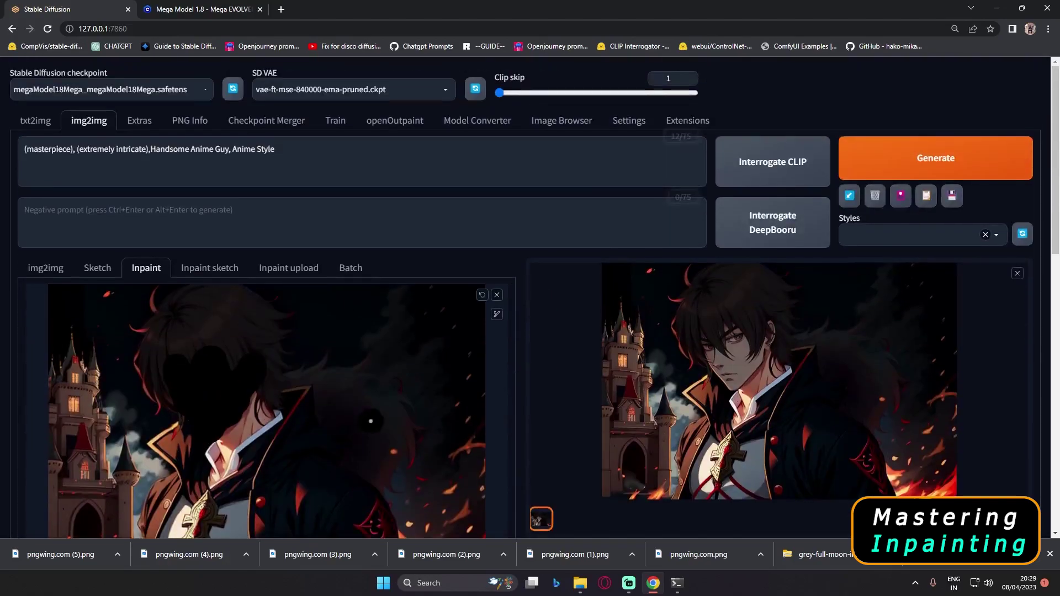
{"action": "scroll", "coordinate": [749, 353], "scroll_direction": "down", "scroll_amount": 1}
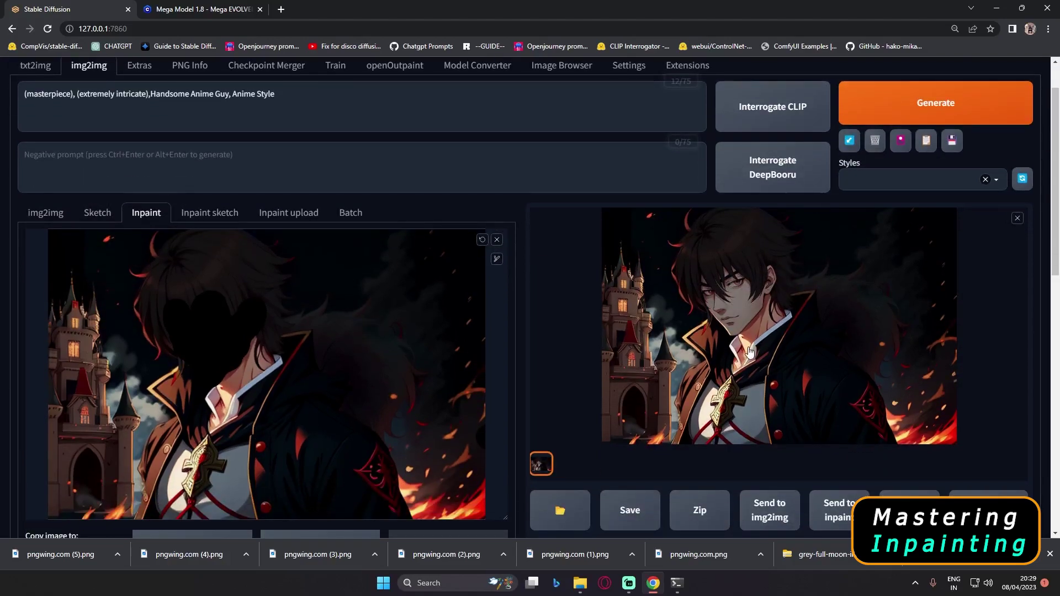
{"action": "scroll", "coordinate": [752, 337], "scroll_direction": "up", "scroll_amount": 1}
{"action": "scroll", "coordinate": [754, 325], "scroll_direction": "down", "scroll_amount": 1}
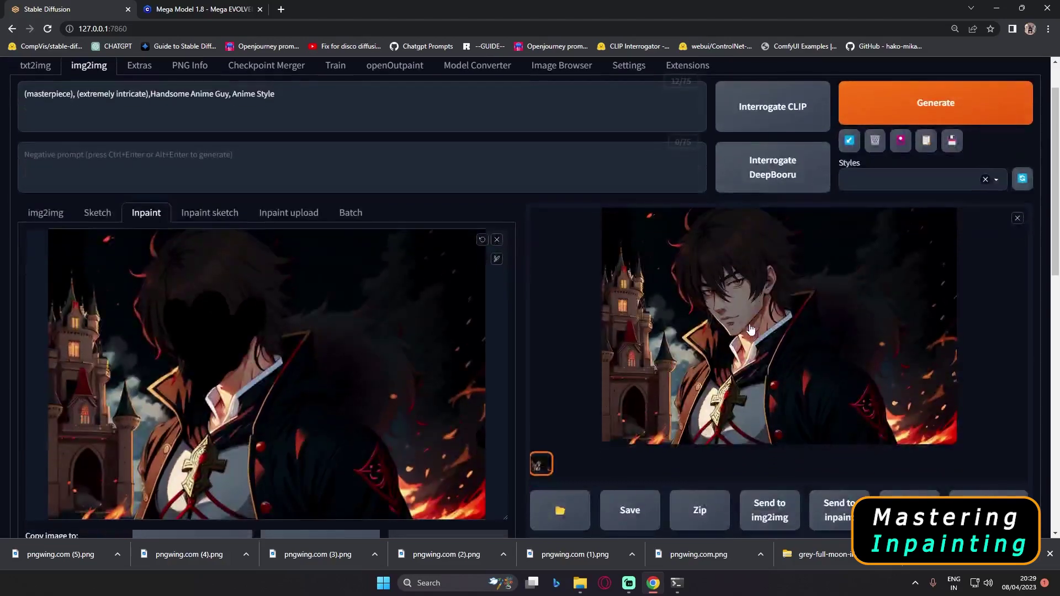
{"action": "left_click", "coordinate": [730, 319]}
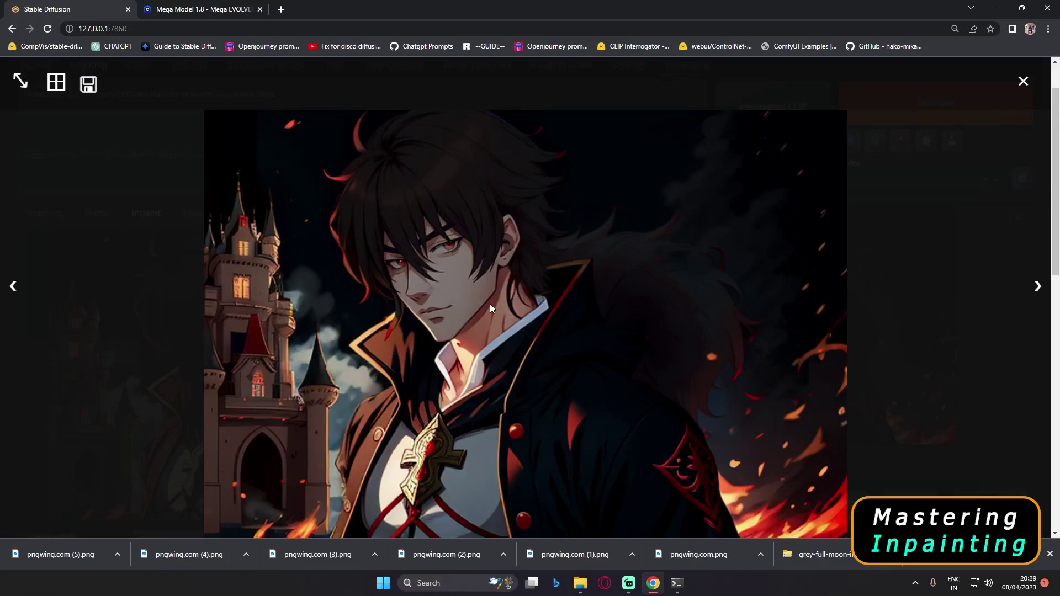
{"action": "left_click", "coordinate": [625, 254]}
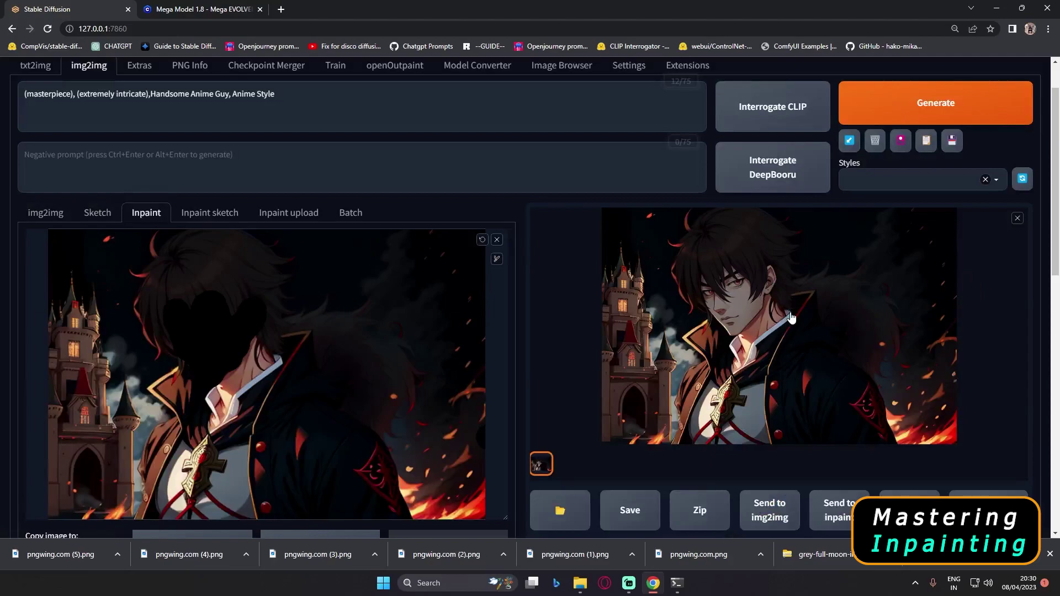
Load the regenerated image as the new inpaint source and mask the dark background behind the character's shoulder.
{"action": "left_click_drag", "start_coordinate": [807, 298], "coordinate": [246, 383]}
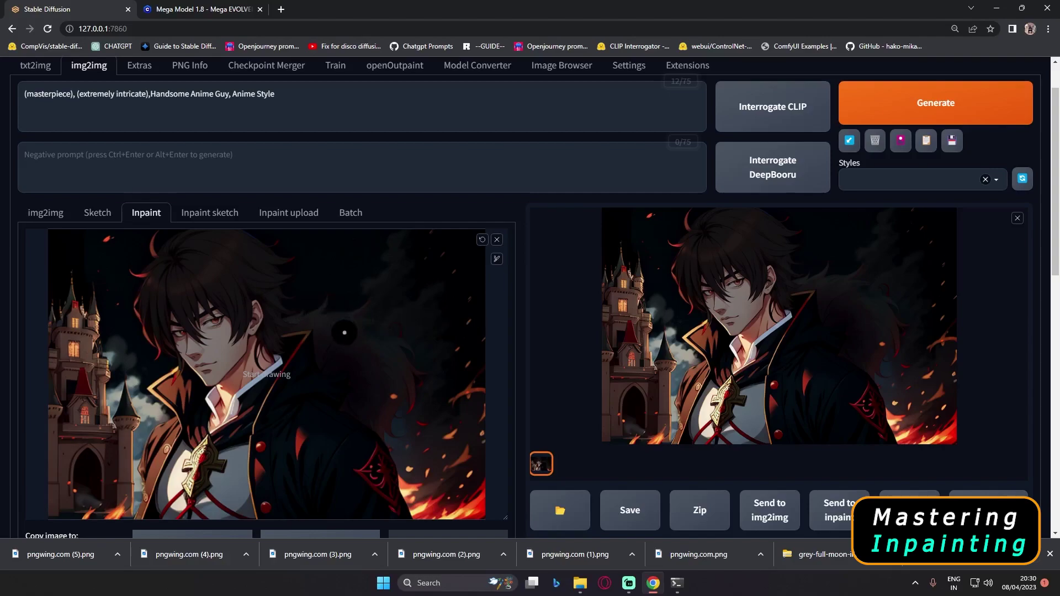
{"action": "mouse_move", "coordinate": [398, 436]}
{"action": "left_mouse_down"}
{"action": "mouse_move", "coordinate": [355, 407]}
{"action": "mouse_move", "coordinate": [404, 368]}
{"action": "mouse_move", "coordinate": [460, 386]}
{"action": "mouse_move", "coordinate": [475, 359]}
{"action": "mouse_move", "coordinate": [385, 367]}
{"action": "mouse_move", "coordinate": [360, 383]}
{"action": "mouse_move", "coordinate": [367, 364]}
{"action": "mouse_move", "coordinate": [330, 363]}
{"action": "mouse_move", "coordinate": [329, 337]}
{"action": "left_mouse_up"}
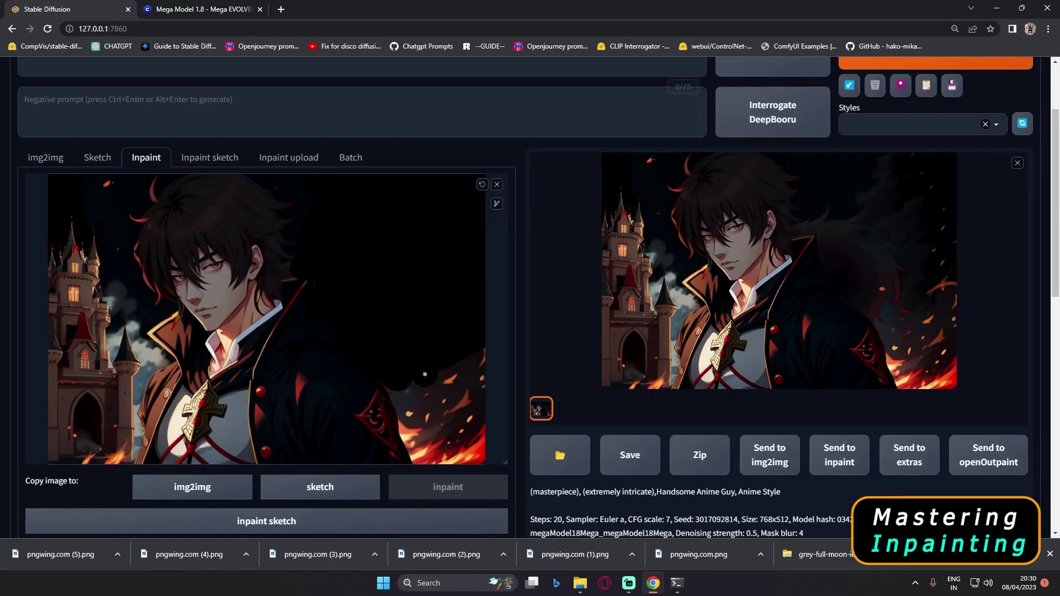
Replace the character description in the prompt with "Mountains And Clouds With Flames, Anime Style".
{"action": "scroll", "coordinate": [456, 378], "scroll_direction": "up", "scroll_amount": 1}
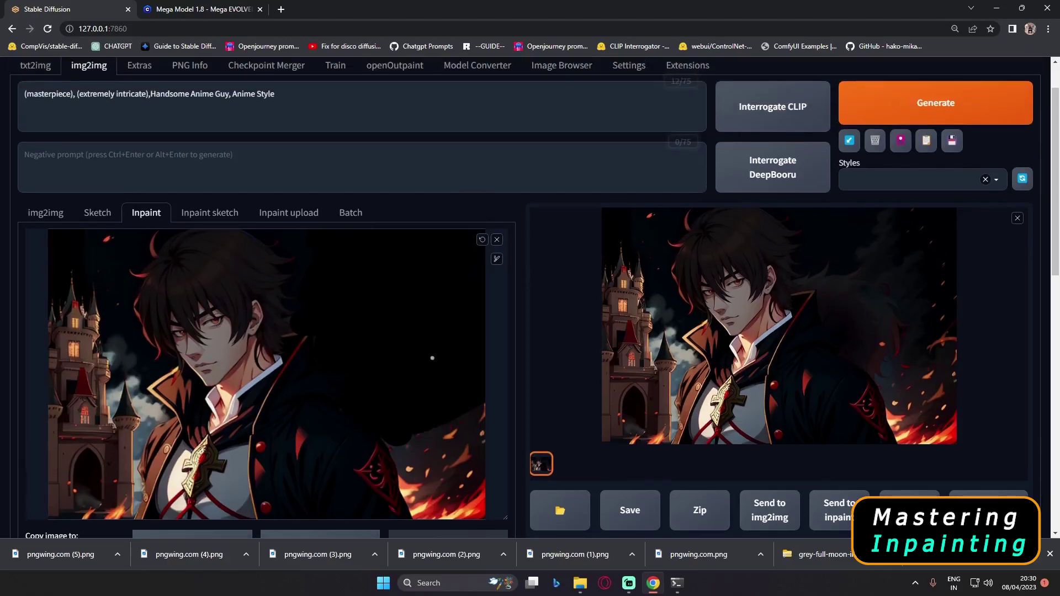
{"action": "scroll", "coordinate": [429, 391], "scroll_direction": "up", "scroll_amount": 1}
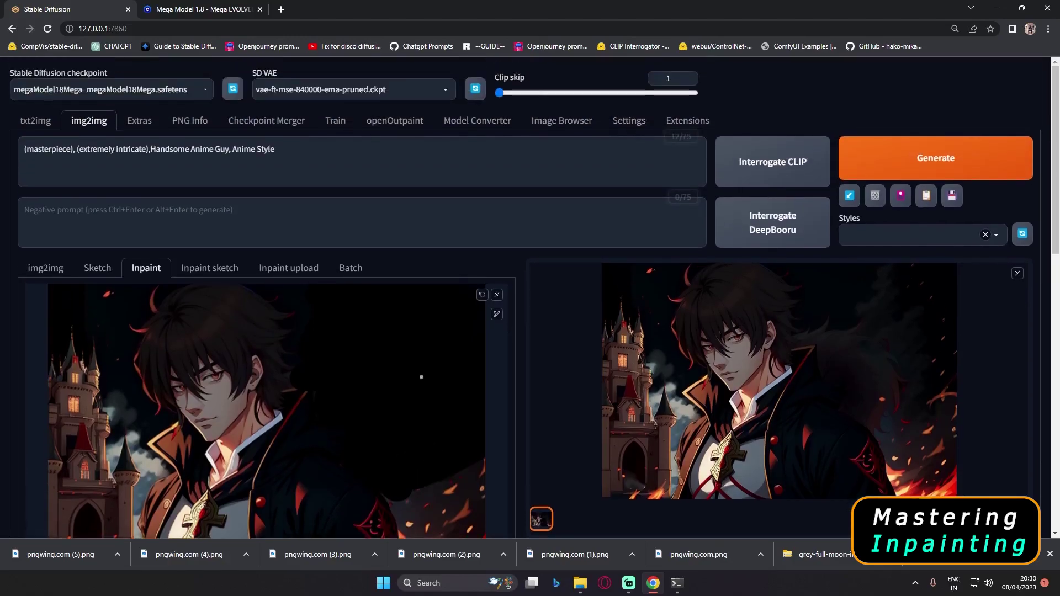
{"action": "left_click_drag", "start_coordinate": [150, 153], "coordinate": [275, 150]}
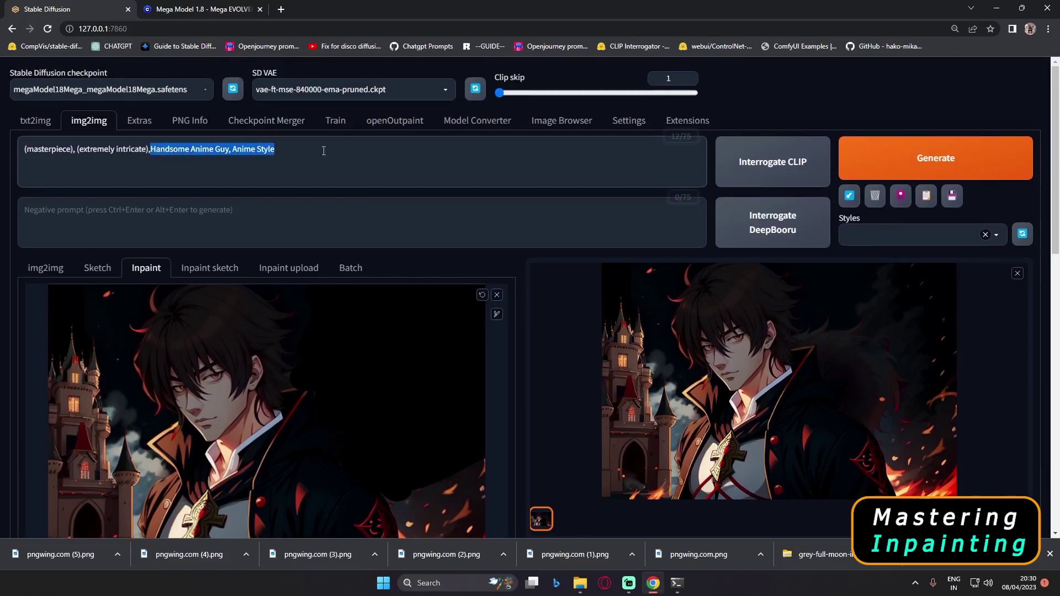
{"action": "type", "text": "Mountains And Clouds With Flames, Anime Style"}
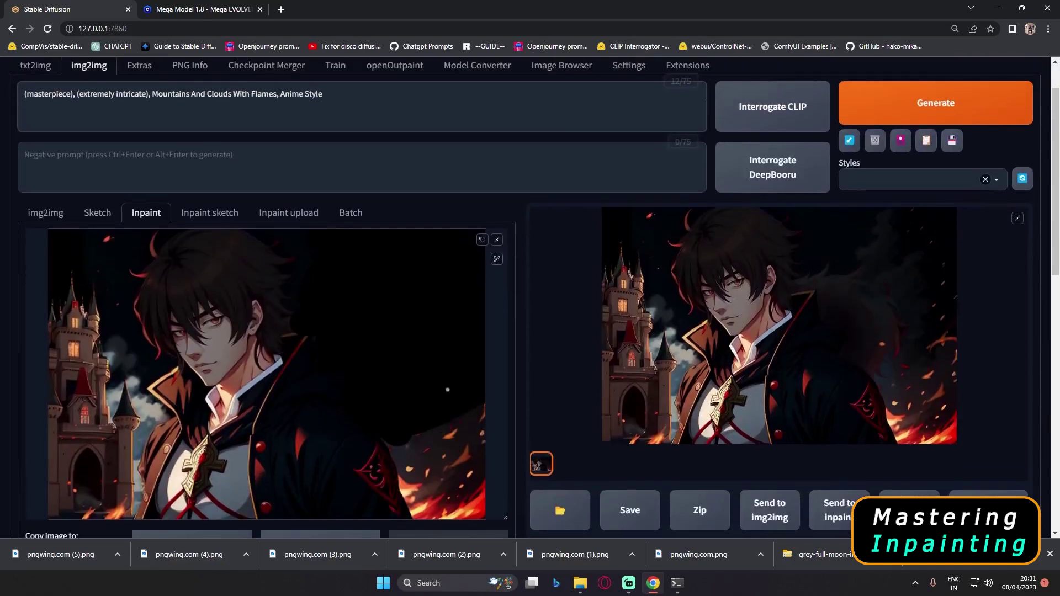
Check that masked content is original and raise the denoising strength to 0.6.
{"action": "scroll", "coordinate": [447, 389], "scroll_direction": "up", "scroll_amount": 1}
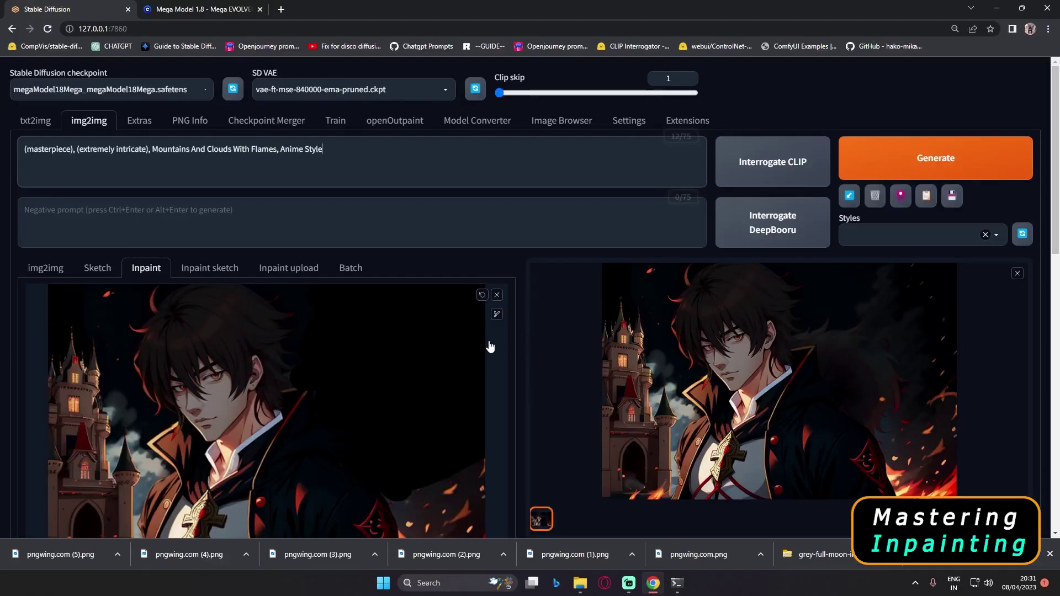
{"action": "scroll", "coordinate": [304, 375], "scroll_direction": "down", "scroll_amount": 7}
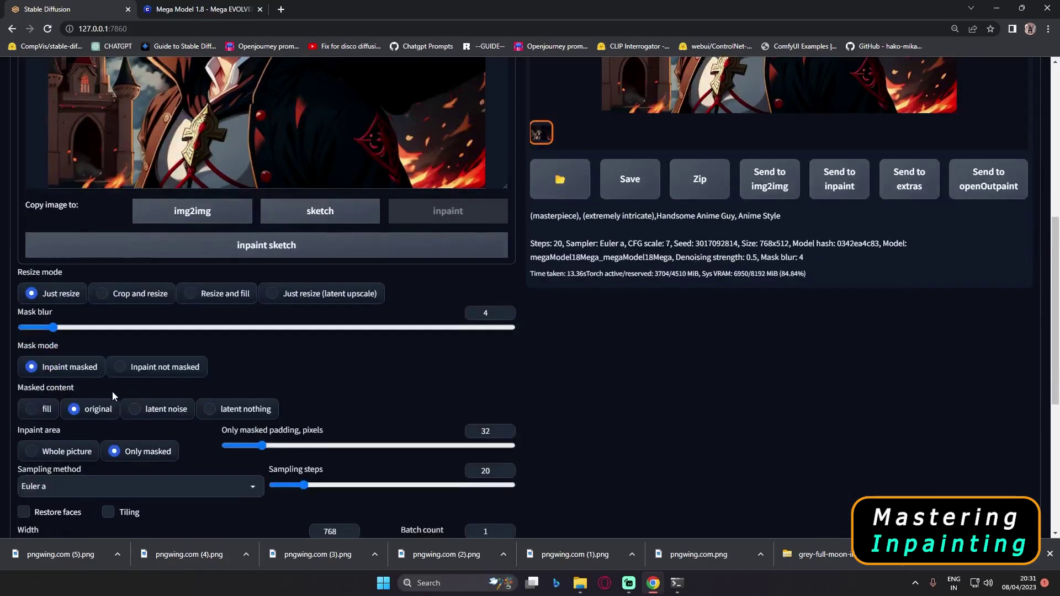
{"action": "scroll", "coordinate": [88, 409], "scroll_direction": "down", "scroll_amount": 1}
{"action": "scroll", "coordinate": [292, 373], "scroll_direction": "up", "scroll_amount": 6}
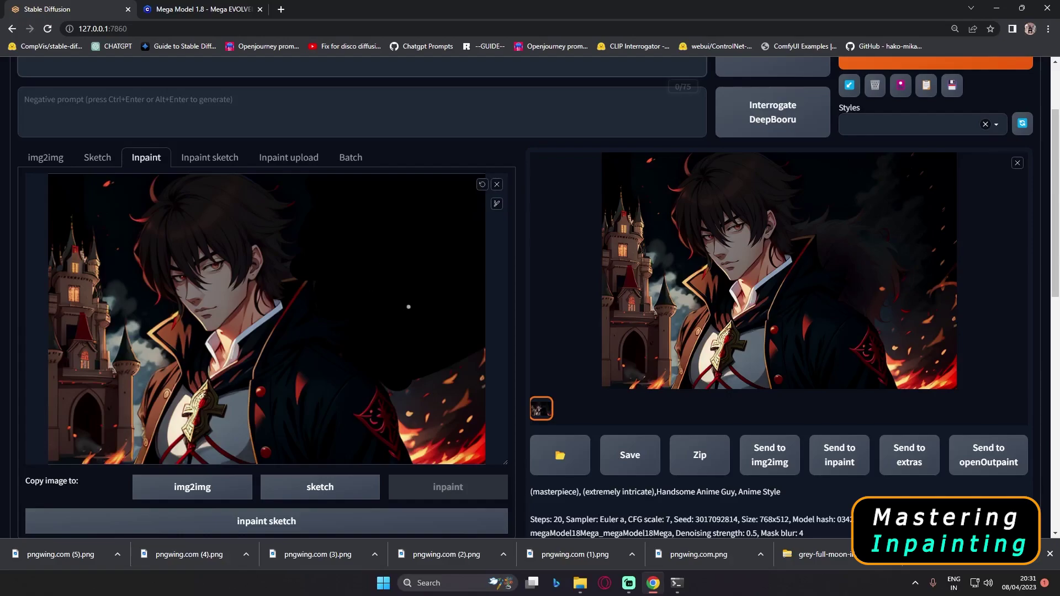
{"action": "scroll", "coordinate": [408, 306], "scroll_direction": "down", "scroll_amount": 5}
{"action": "scroll", "coordinate": [195, 422], "scroll_direction": "down", "scroll_amount": 4}
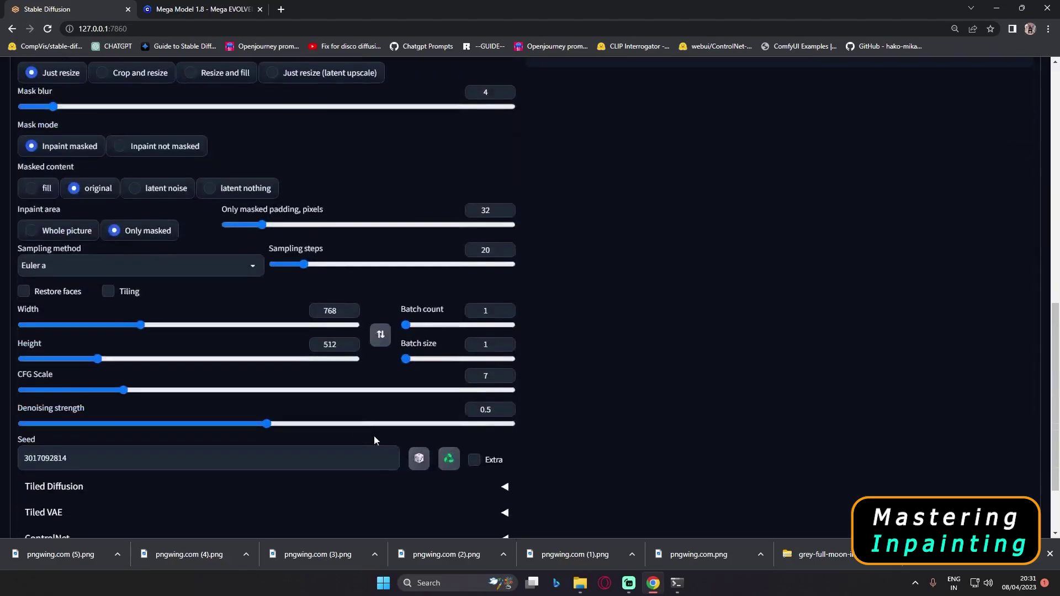
{"action": "left_click_drag", "start_coordinate": [270, 423], "coordinate": [317, 429]}
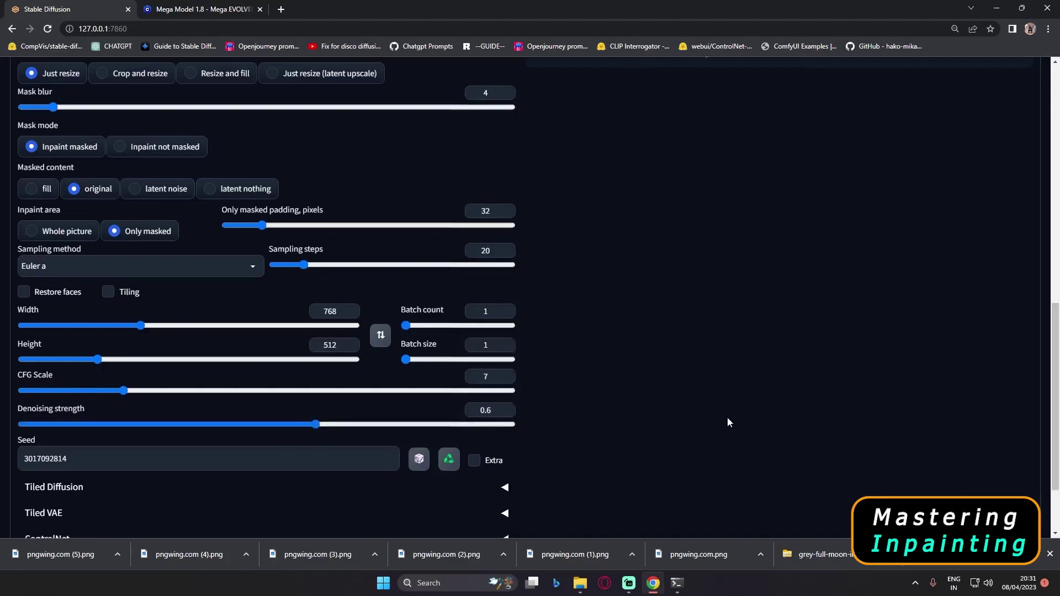
Regenerate the masked background from the mountains and clouds prompt, and inspect the enlarged image.
{"action": "scroll", "coordinate": [726, 420], "scroll_direction": "up", "scroll_amount": 10}
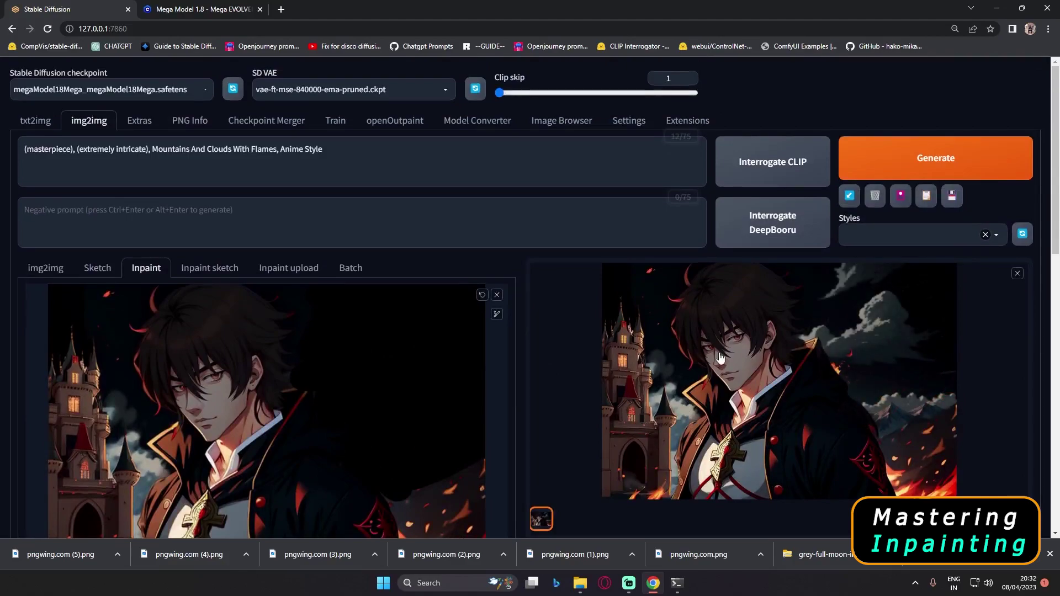
{"action": "scroll", "coordinate": [638, 359], "scroll_direction": "down", "scroll_amount": 1}
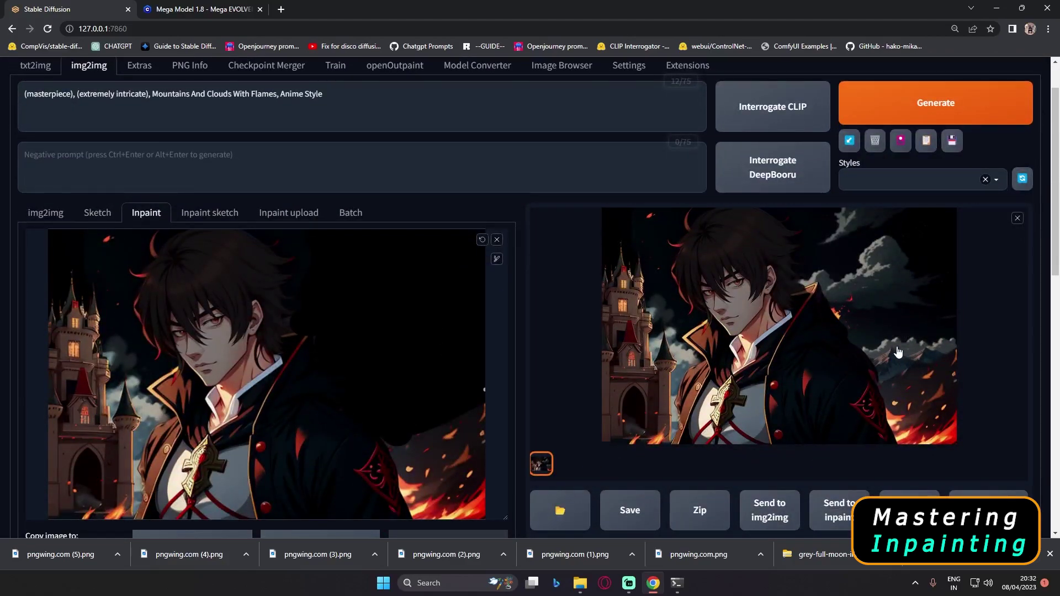
{"action": "left_click", "coordinate": [815, 334]}
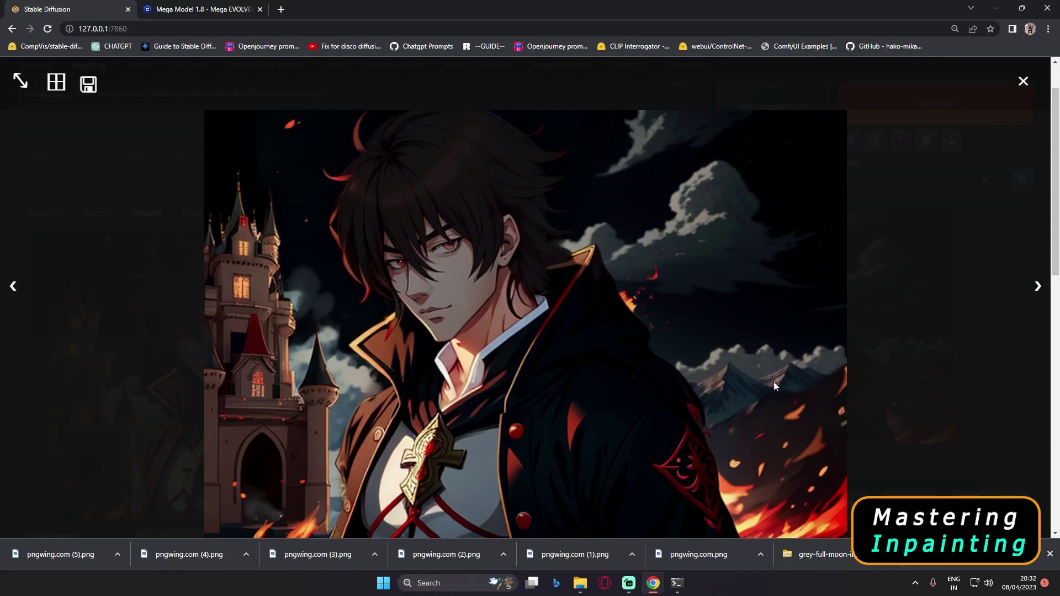
{"action": "left_click", "coordinate": [984, 383]}
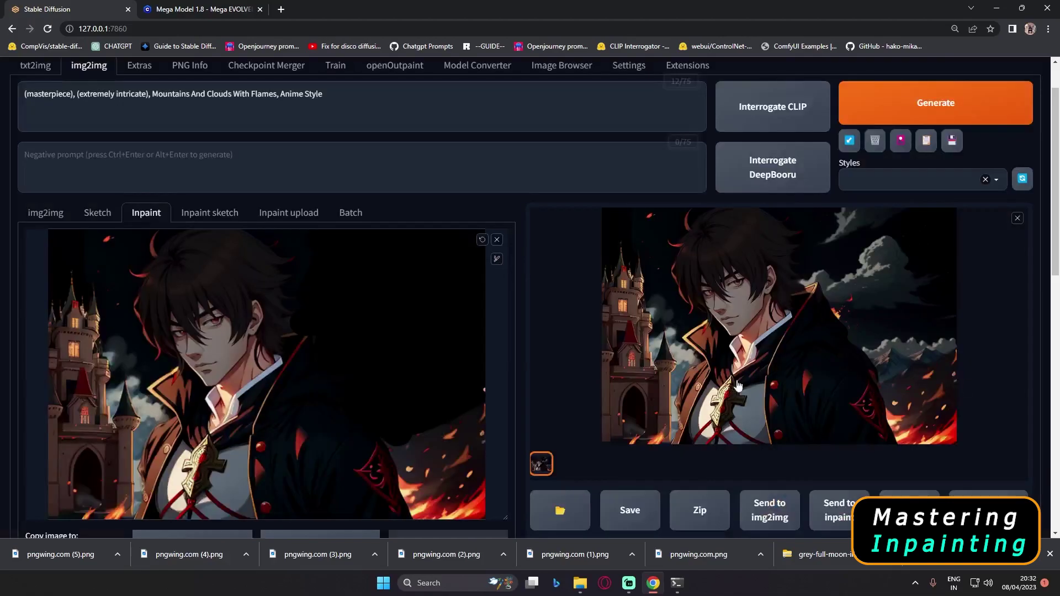
Clear the mask, load the image with the regenerated background as the inpaint source, and mask a round patch of sky.
{"action": "left_click", "coordinate": [482, 241]}
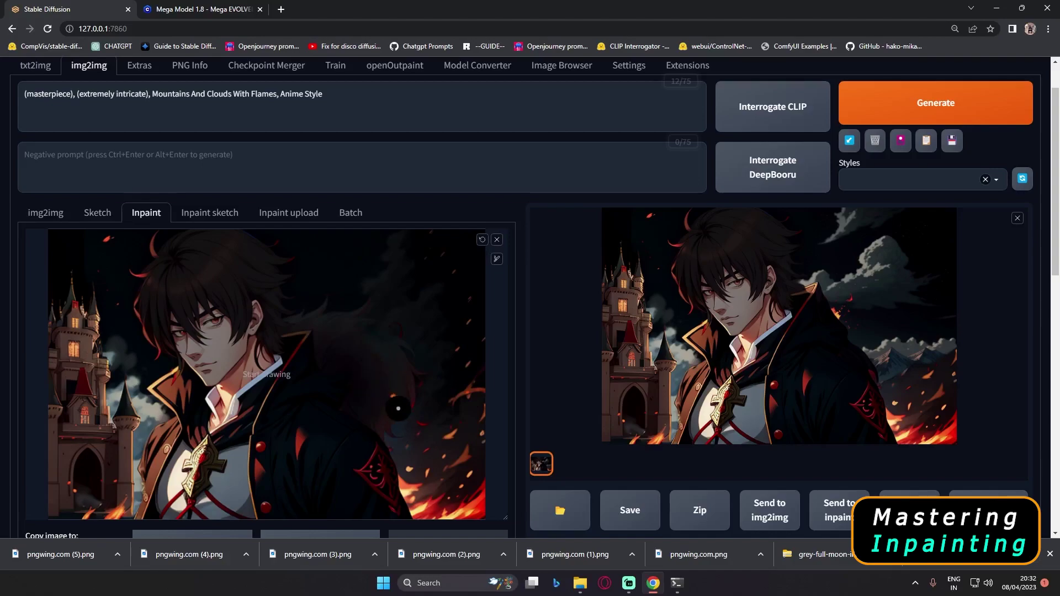
{"action": "scroll", "coordinate": [396, 381], "scroll_direction": "down", "scroll_amount": 1}
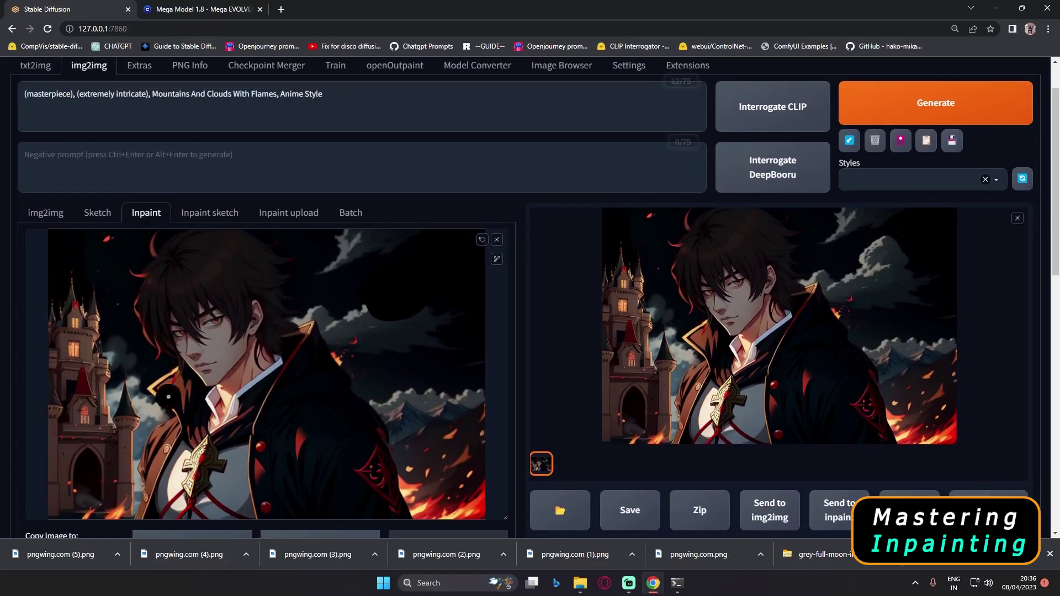
Review the fill and original masked content options against the masked patch of sky in the inpaint source.
{"action": "scroll", "coordinate": [40, 419], "scroll_direction": "down", "scroll_amount": 6}
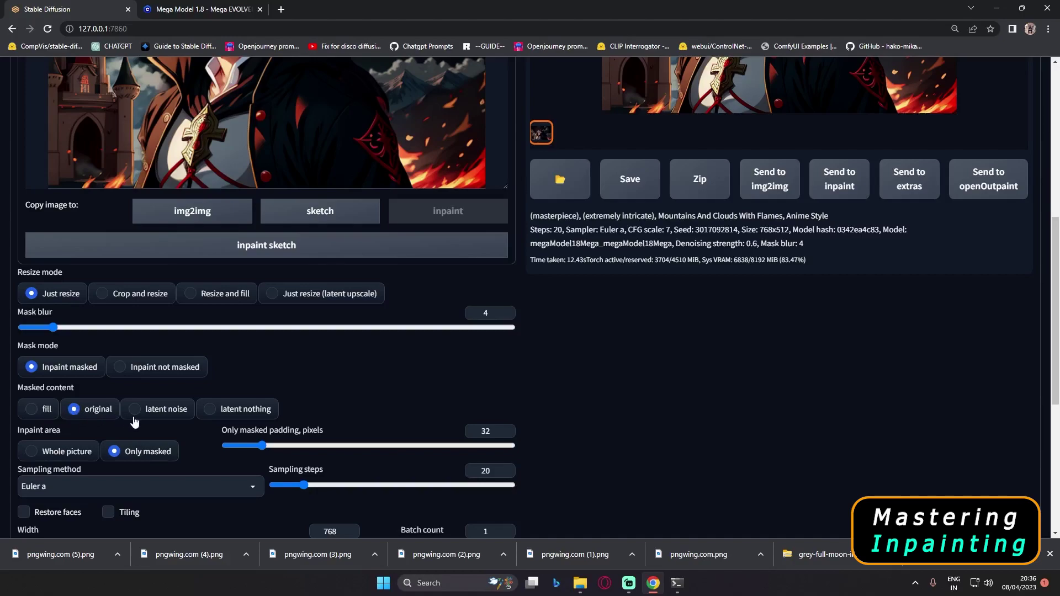
{"action": "scroll", "coordinate": [160, 450], "scroll_direction": "down", "scroll_amount": 3}
{"action": "scroll", "coordinate": [150, 482], "scroll_direction": "up", "scroll_amount": 3}
{"action": "scroll", "coordinate": [364, 384], "scroll_direction": "up", "scroll_amount": 3}
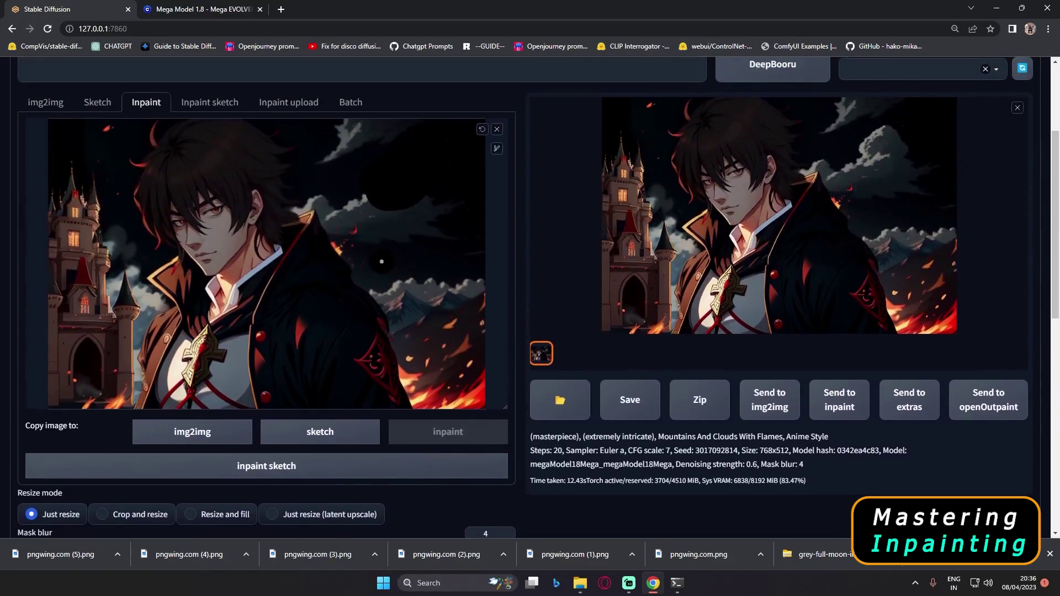
{"action": "scroll", "coordinate": [109, 409], "scroll_direction": "down", "scroll_amount": 1}
{"action": "scroll", "coordinate": [109, 410], "scroll_direction": "down", "scroll_amount": 3}
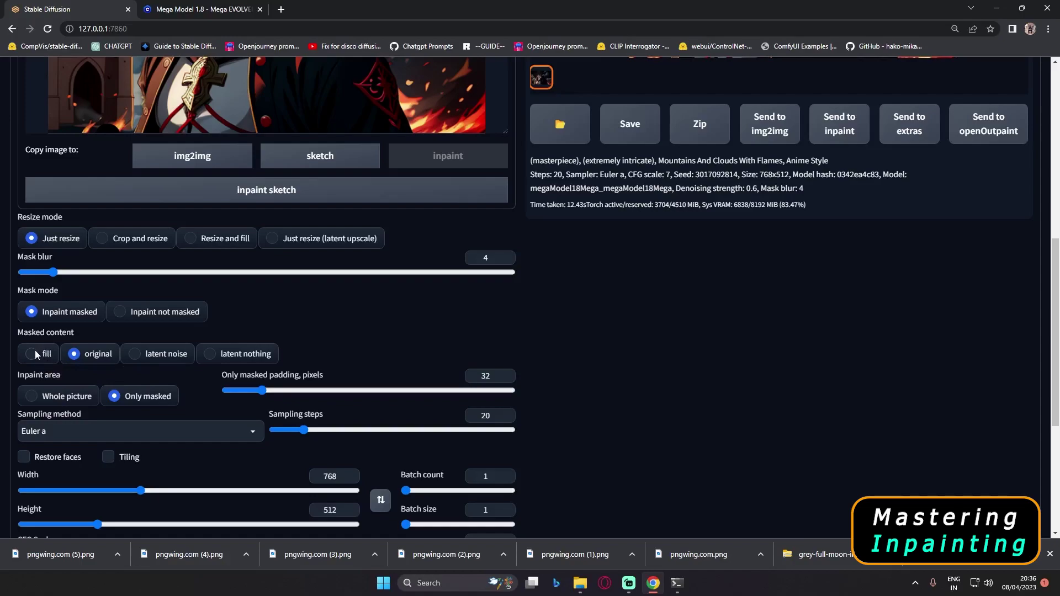
{"action": "scroll", "coordinate": [101, 367], "scroll_direction": "up", "scroll_amount": 2}
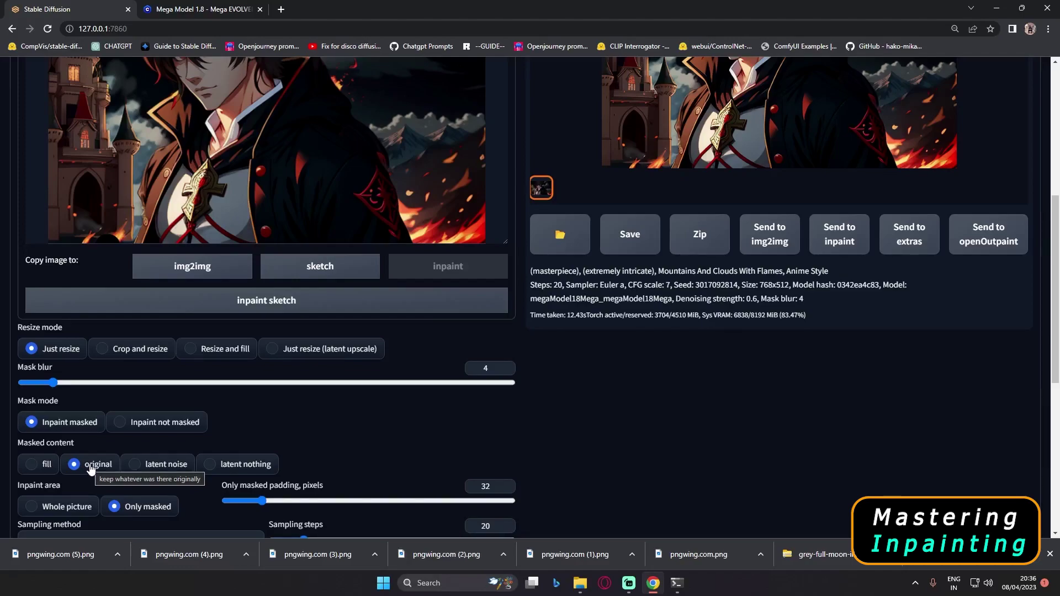
{"action": "scroll", "coordinate": [371, 396], "scroll_direction": "up", "scroll_amount": 5}
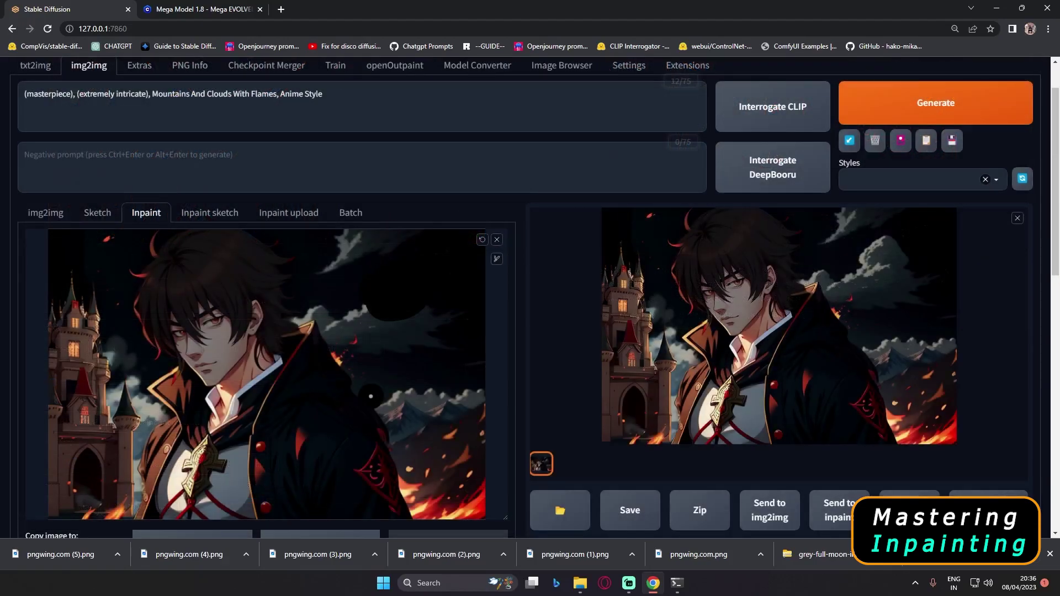